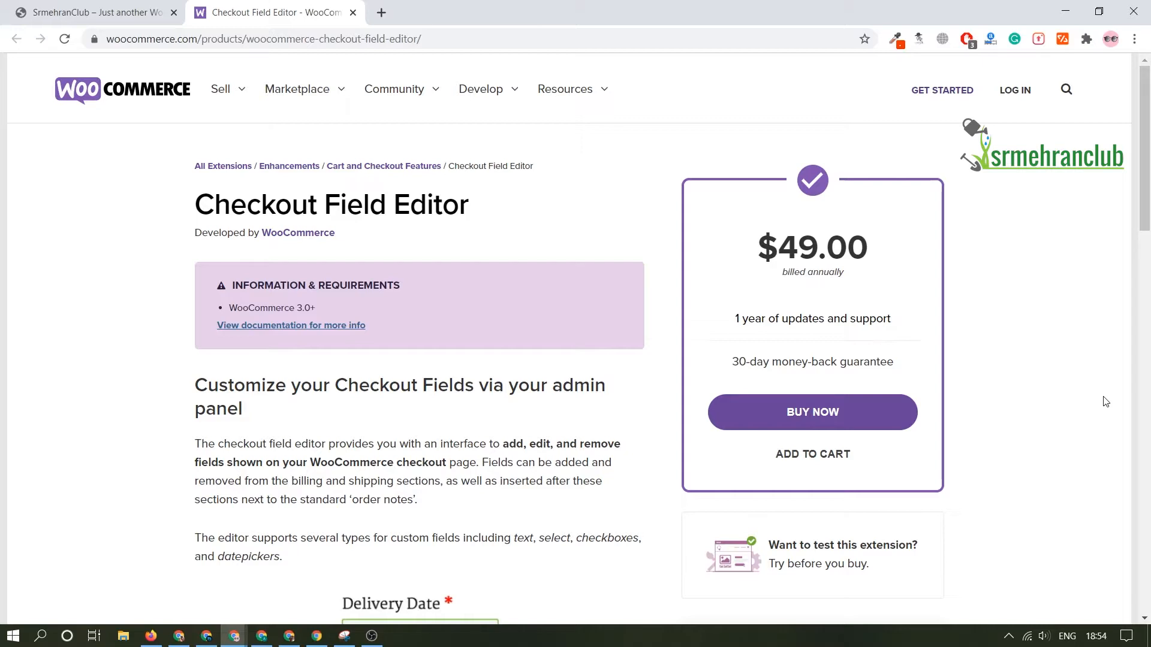
Step: Switch to the plant store site and look through its homepage from the hero banner down to the footer
left_click(83, 7)
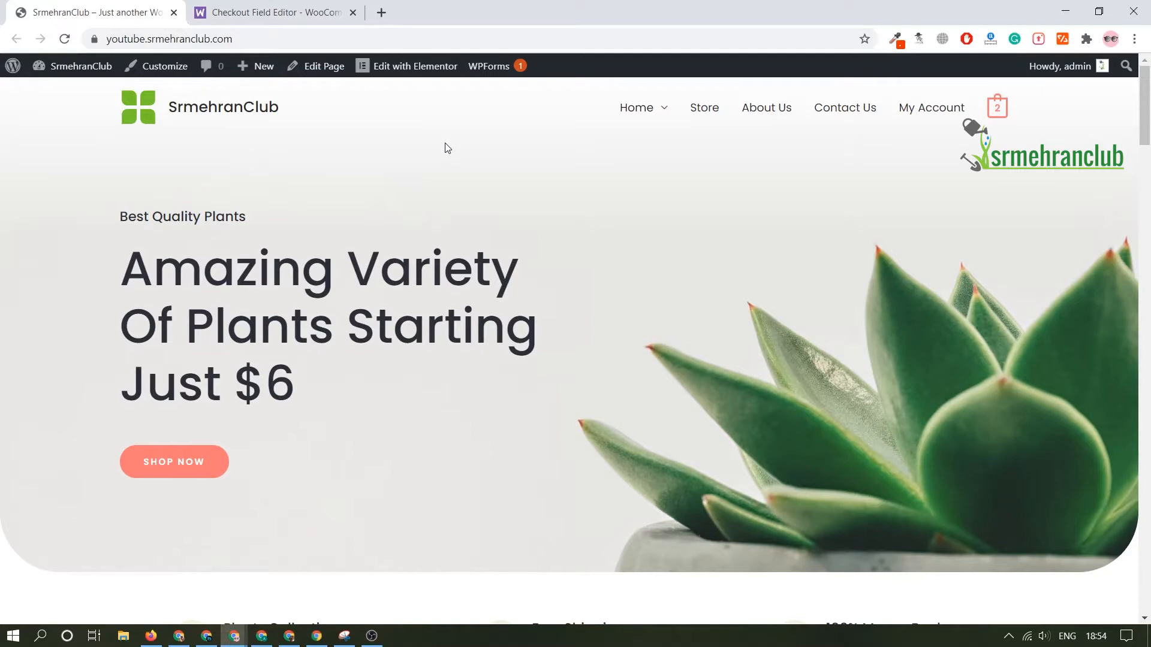
scroll(456, 240, "down", 4)
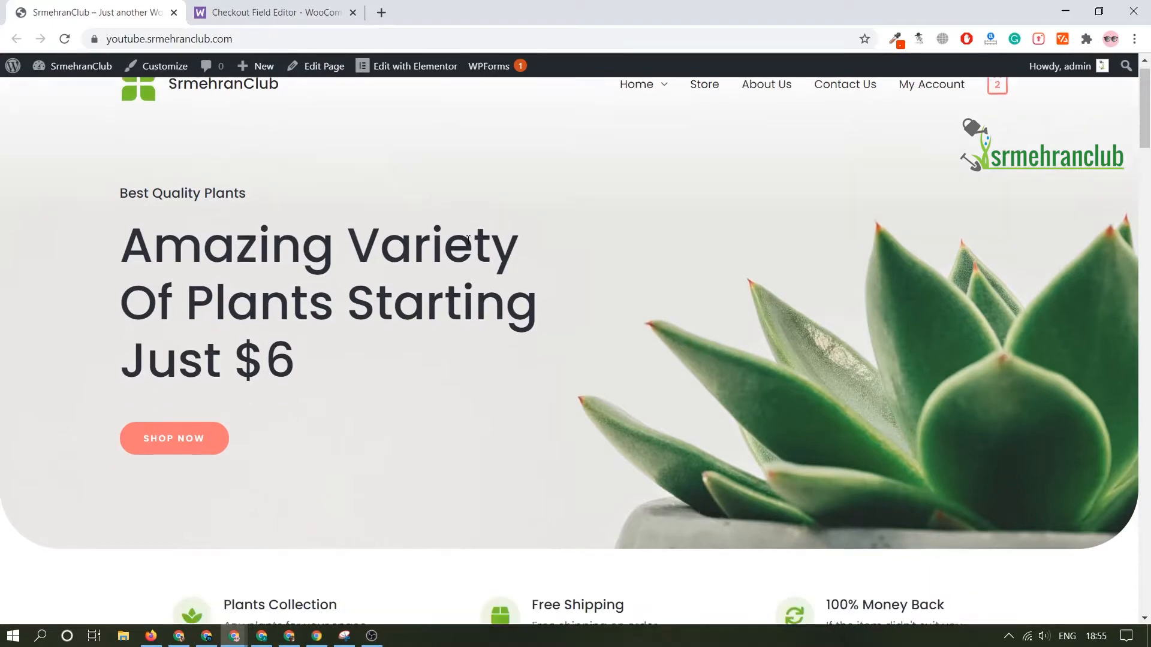
scroll(609, 213, "up", 4)
scroll(611, 220, "down", 15)
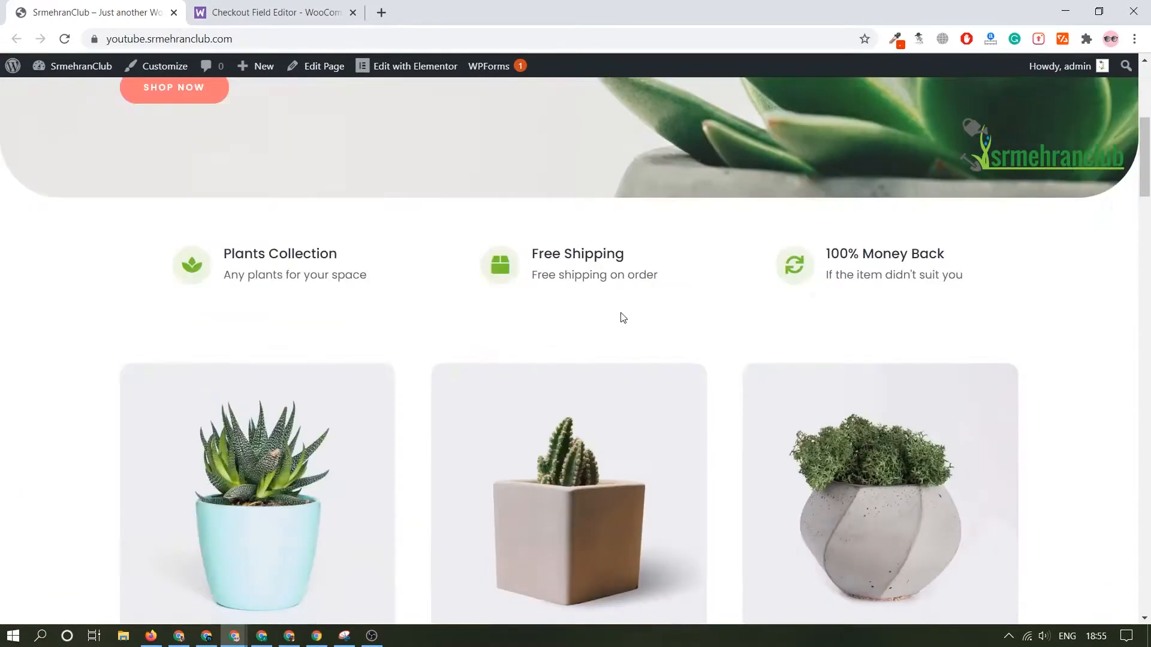
scroll(672, 436, "down", 19)
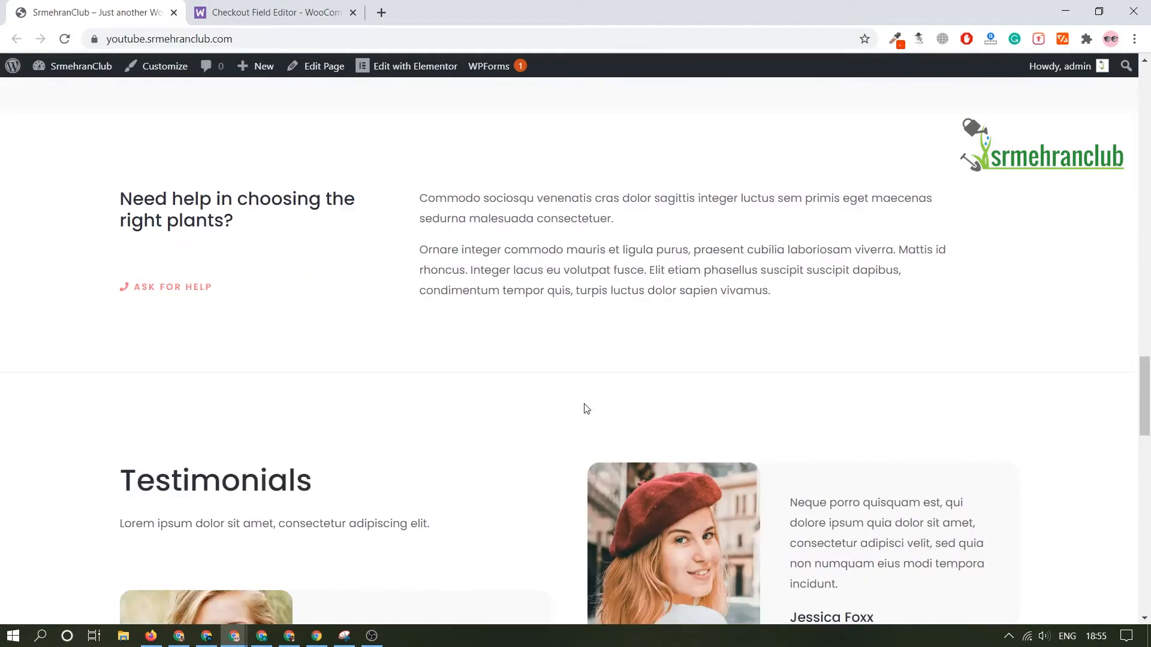
scroll(563, 564, "down", 12)
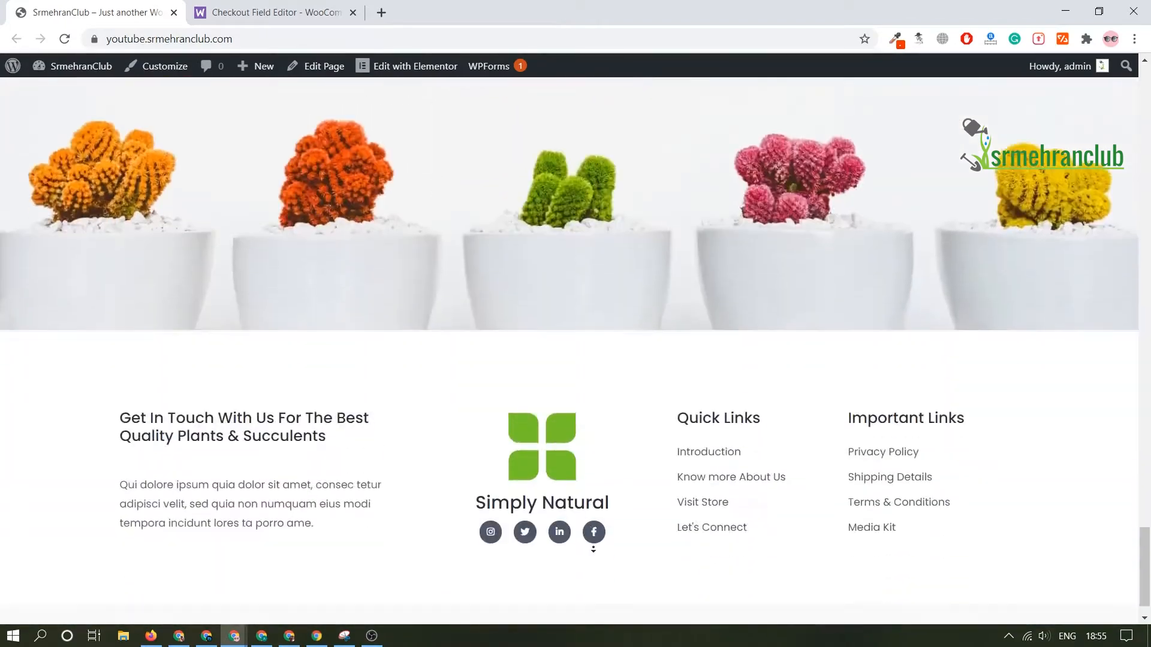
scroll(619, 521, "up", 20)
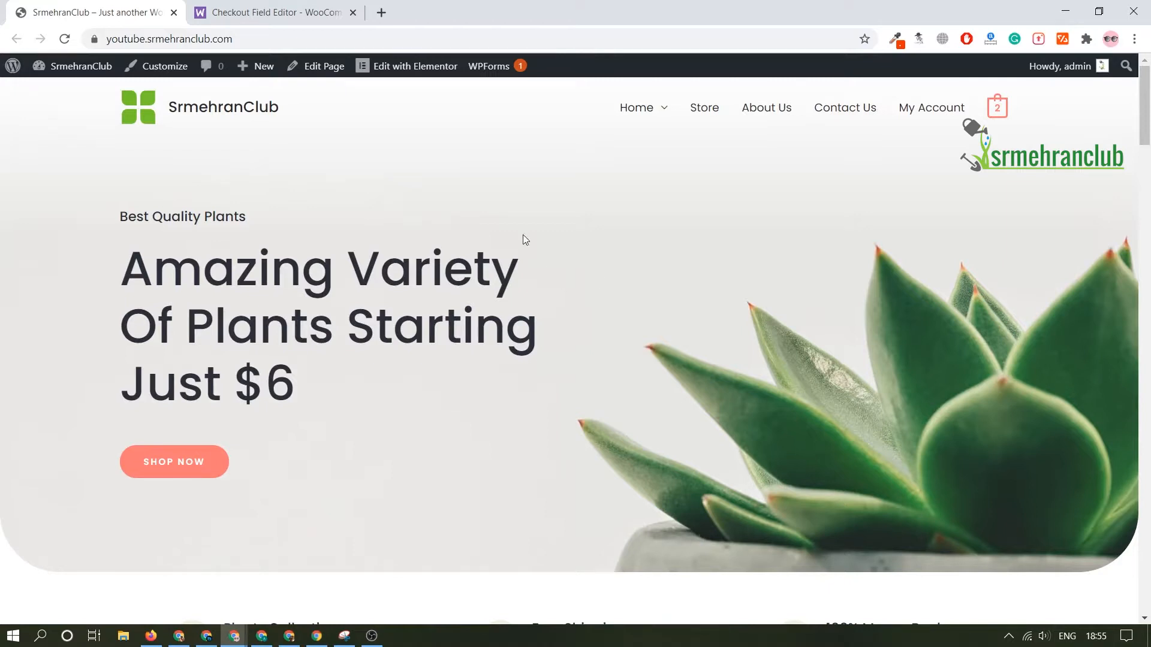
mouse_move(421, 68)
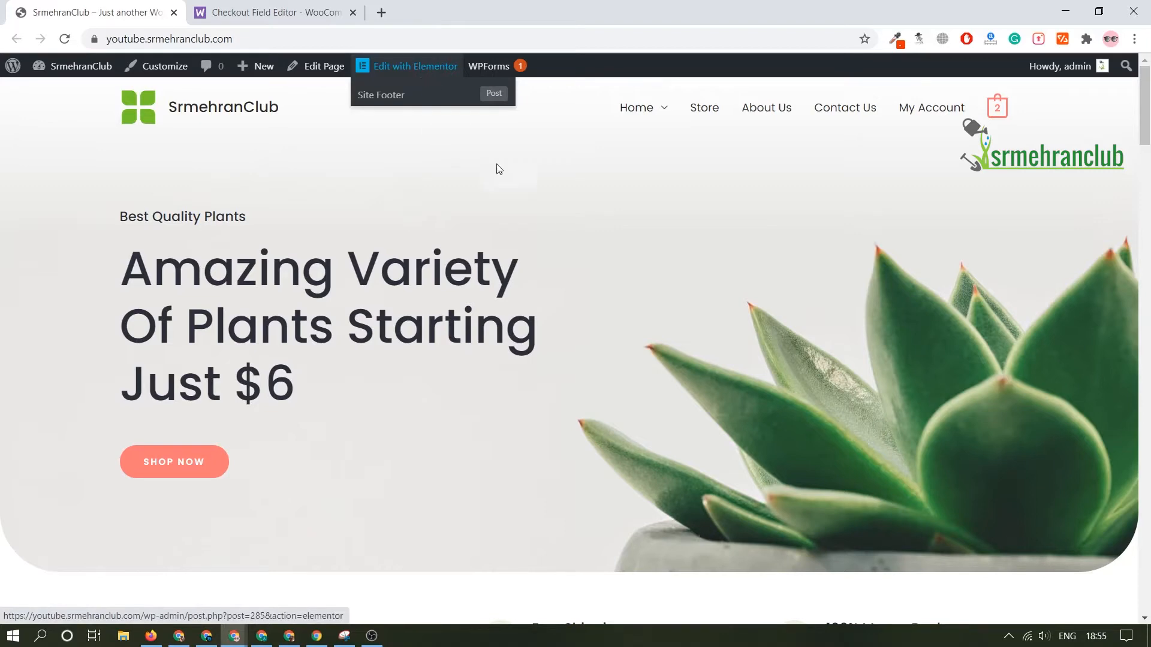
Step: Add one Cleistocactus from the homepage products to the cart and proceed from the cart to checkout
scroll(591, 243, "down", 15)
scroll(609, 344, "down", 7)
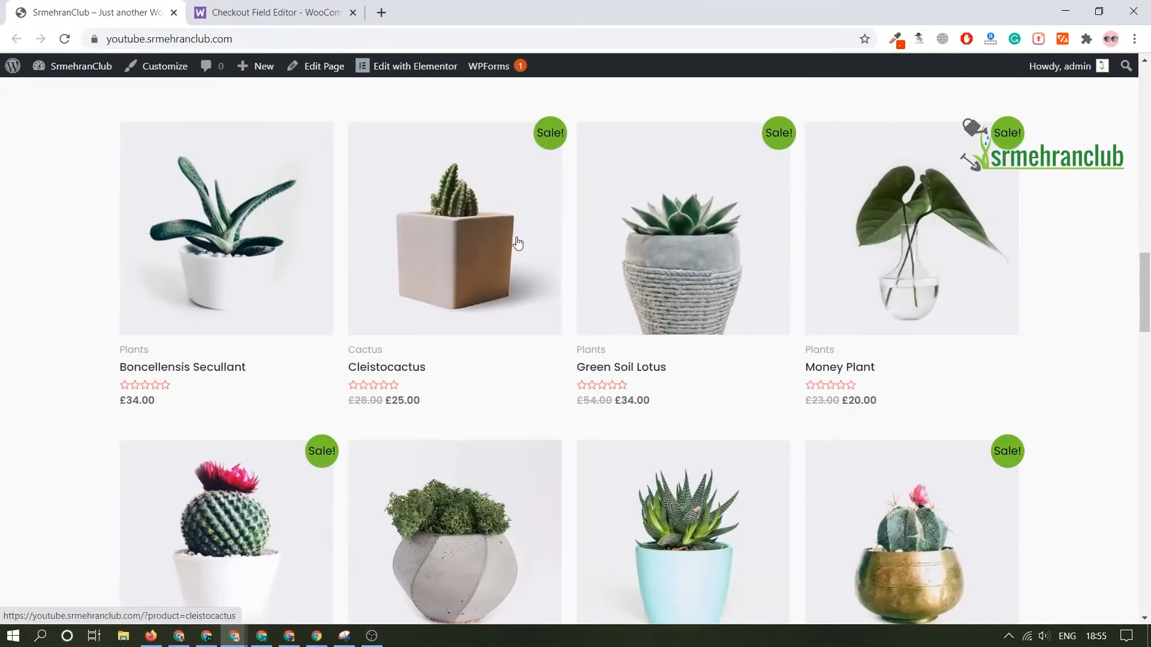
left_click(448, 242)
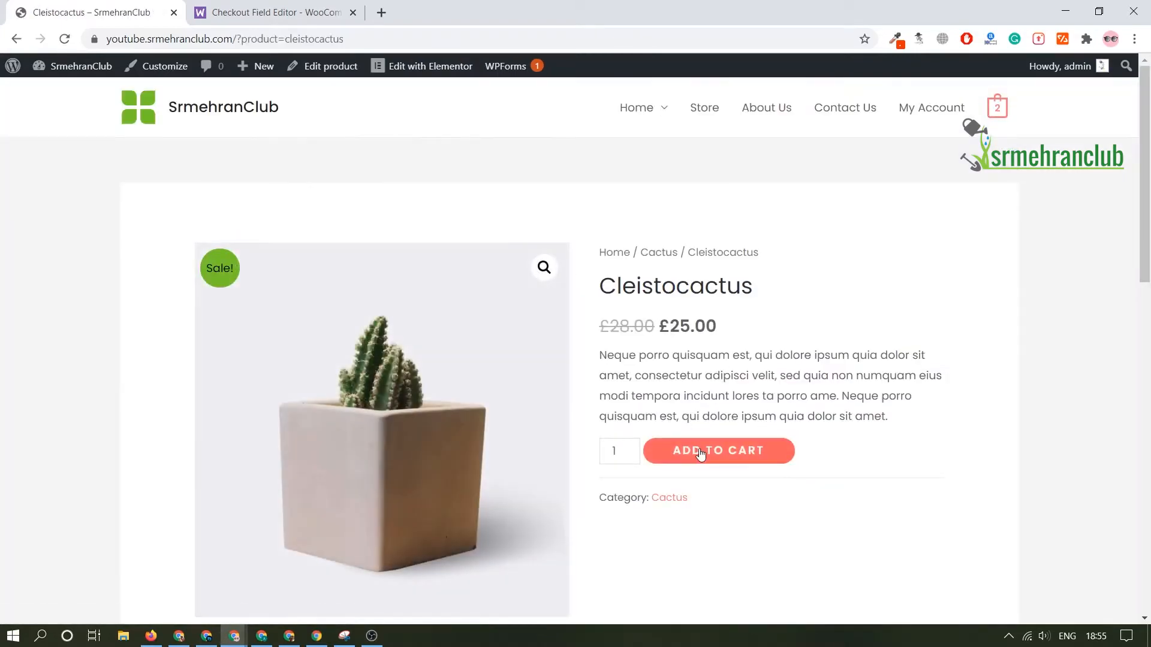
left_click(700, 455)
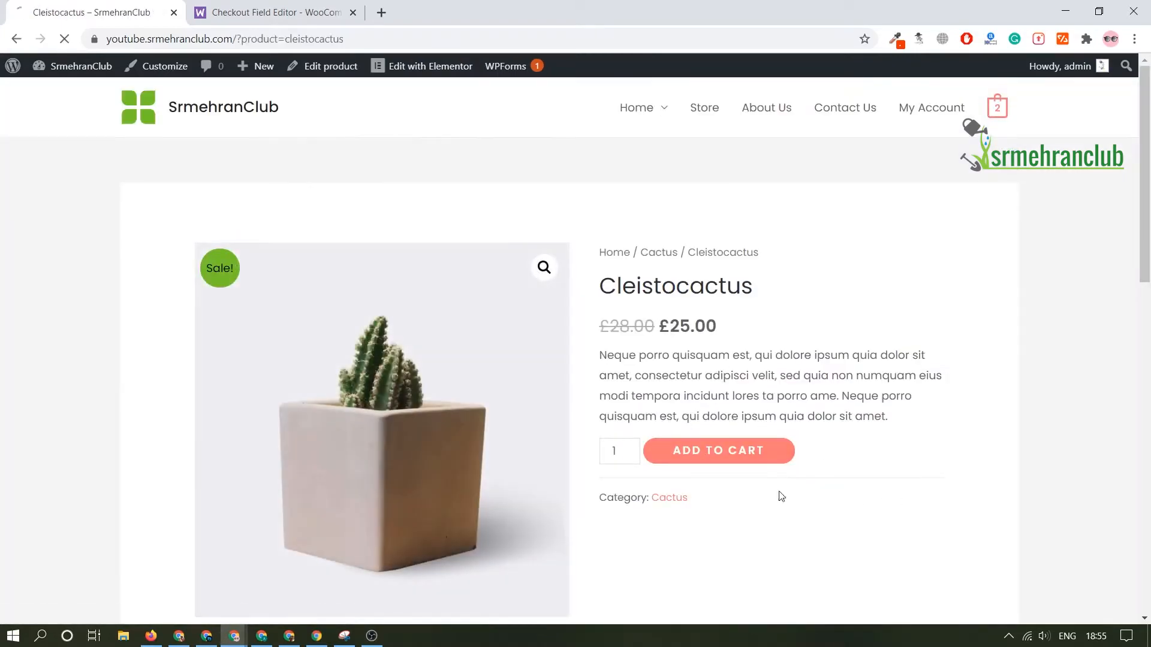
left_click(866, 286)
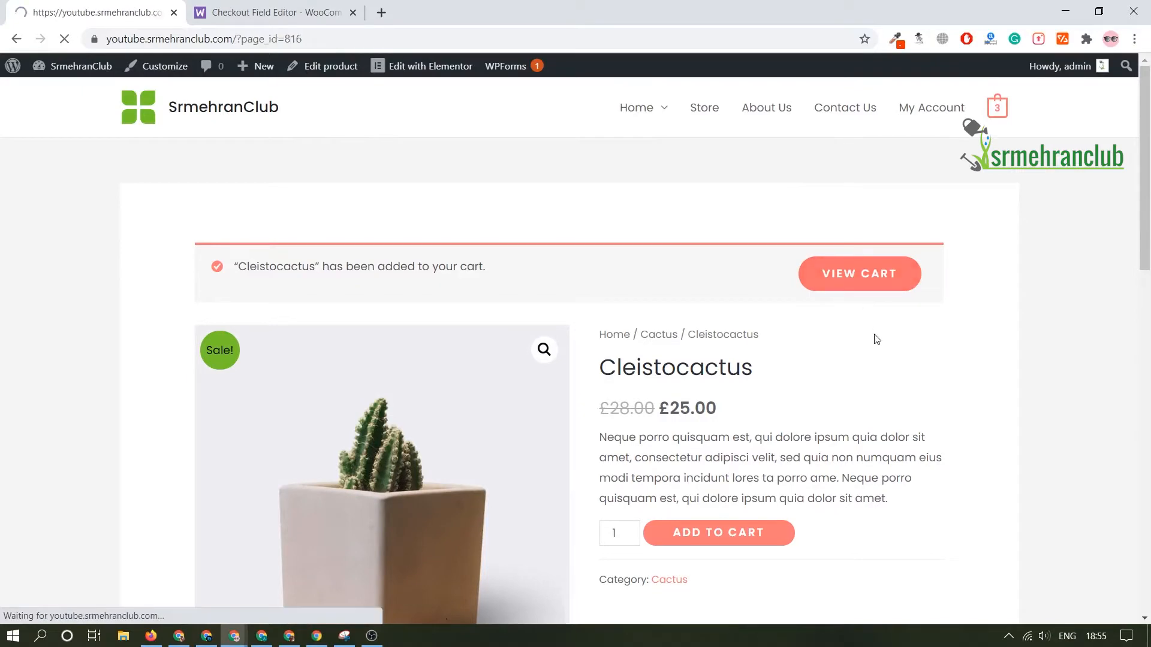
scroll(881, 334, "down", 4)
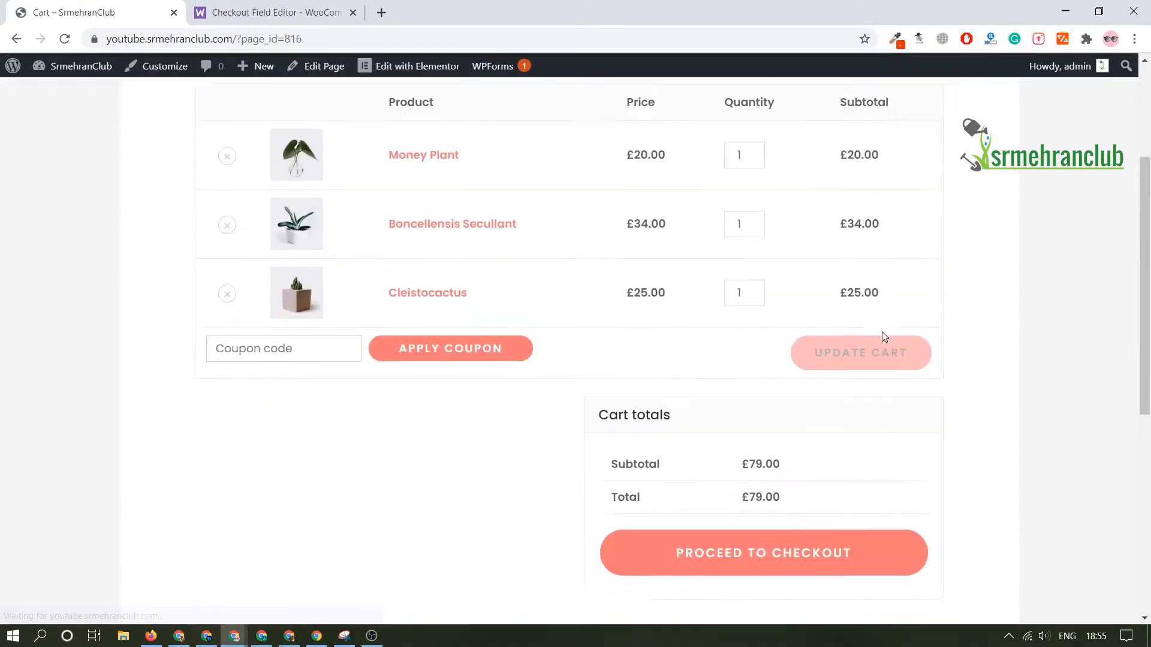
left_click(773, 545)
Step: Examine the checkout page's billing fields, additional information section and order summary
scroll(663, 362, "down", 7)
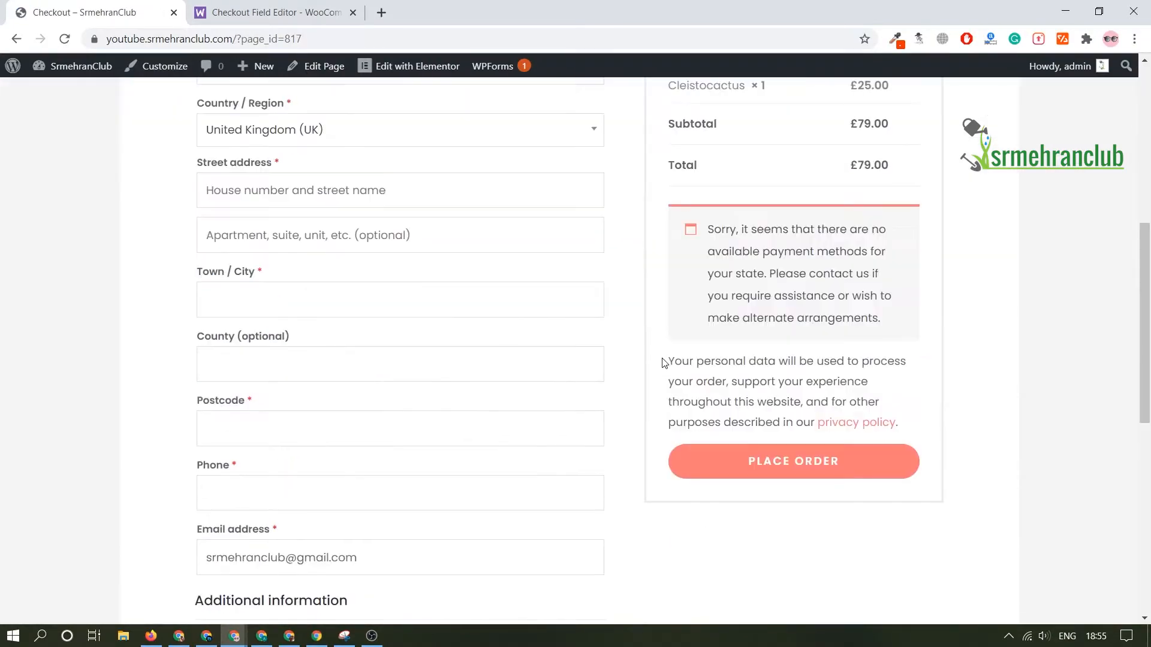
scroll(663, 359, "up", 7)
scroll(663, 360, "down", 6)
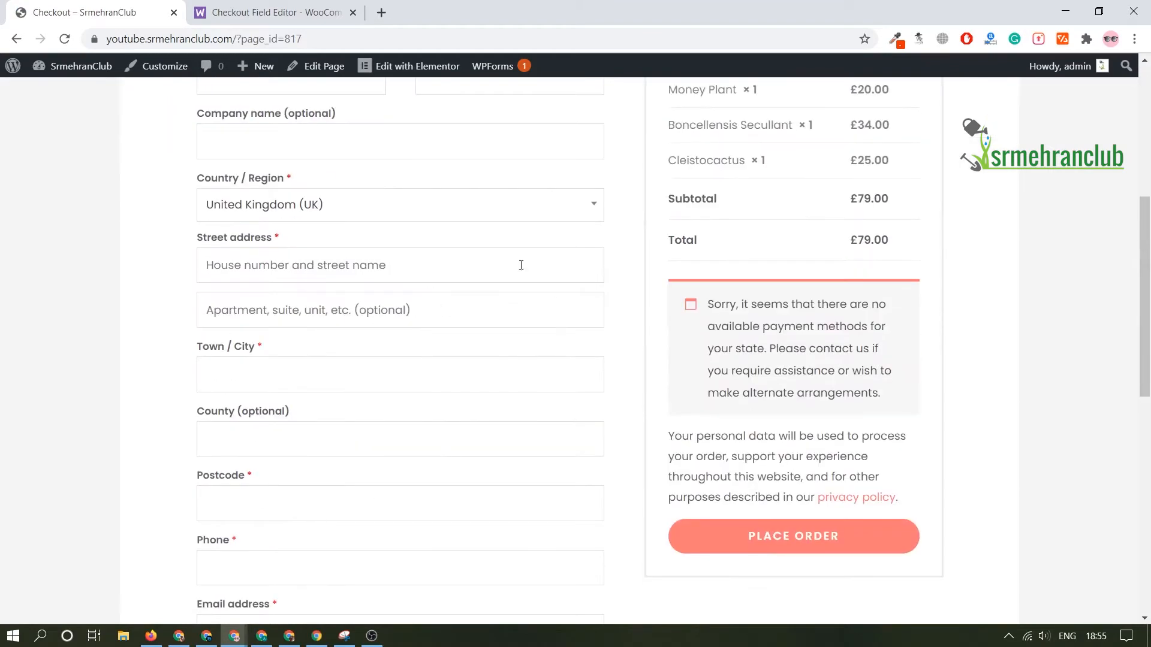
scroll(373, 298, "down", 3)
scroll(430, 400, "down", 3)
scroll(429, 400, "up", 6)
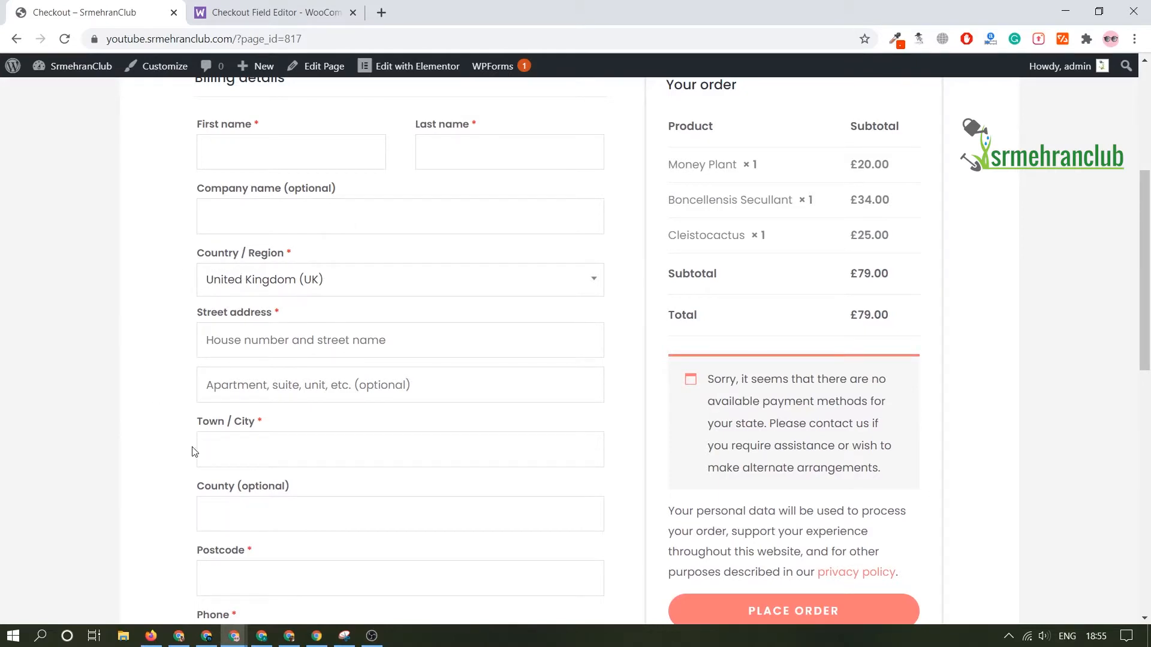
scroll(279, 436, "up", 3)
scroll(480, 330, "down", 2)
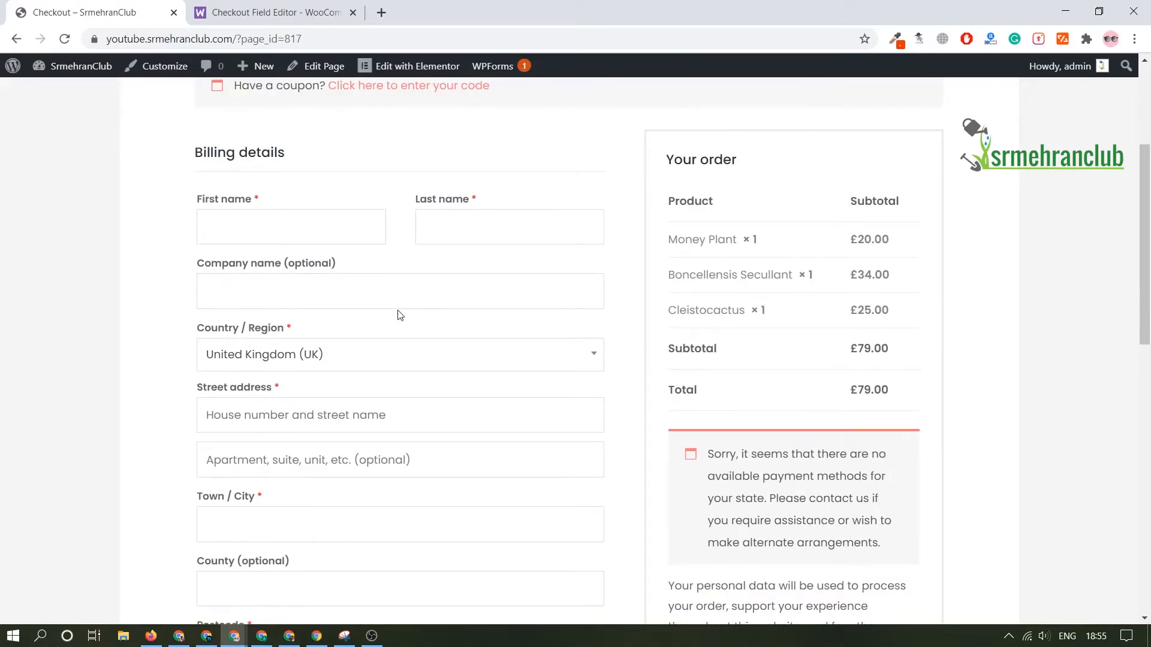
scroll(399, 314, "down", 1)
scroll(378, 301, "up", 4)
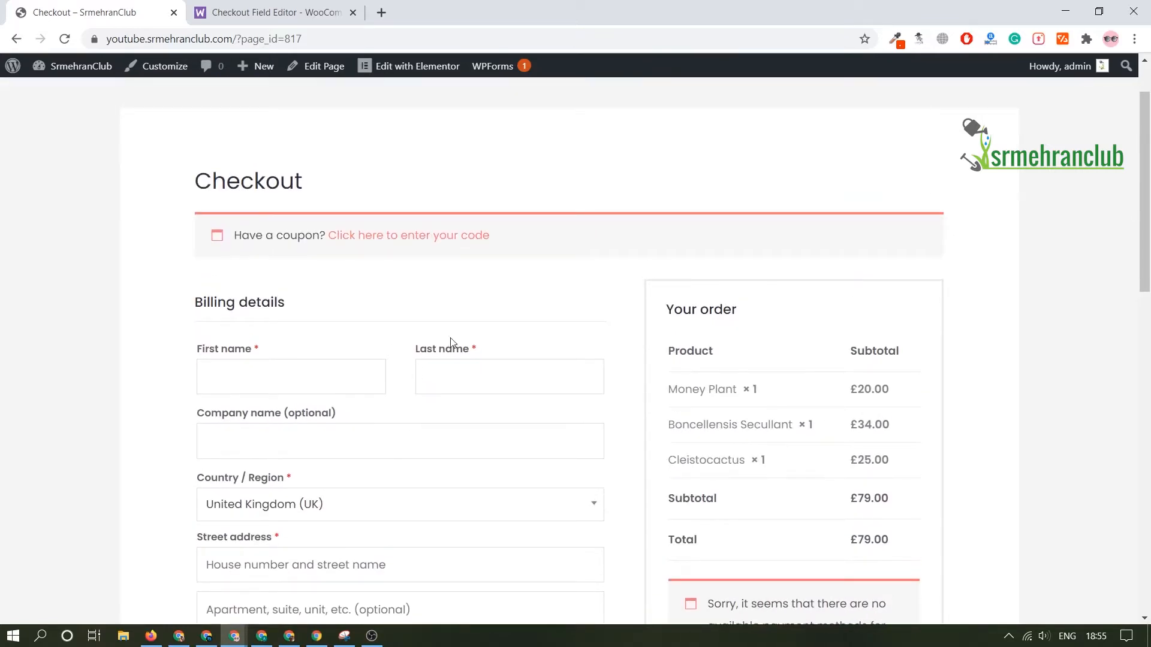
Step: Look over the Checkout Field Editor extension's product page on the WooCommerce site
left_click(272, 12)
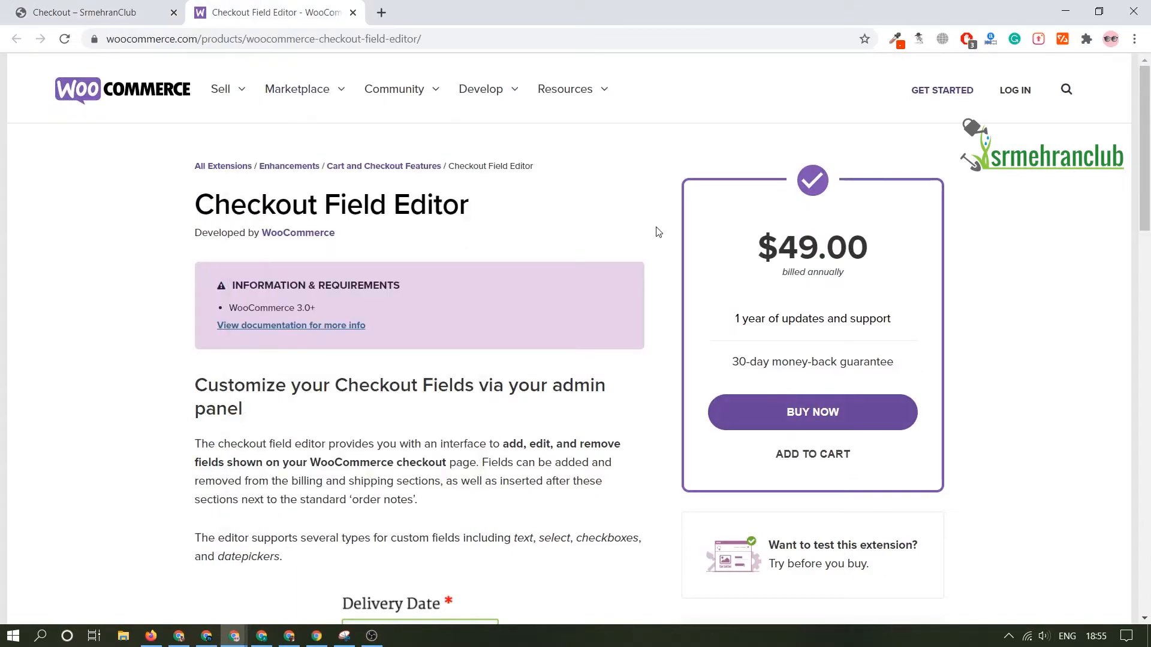
scroll(660, 444, "down", 15)
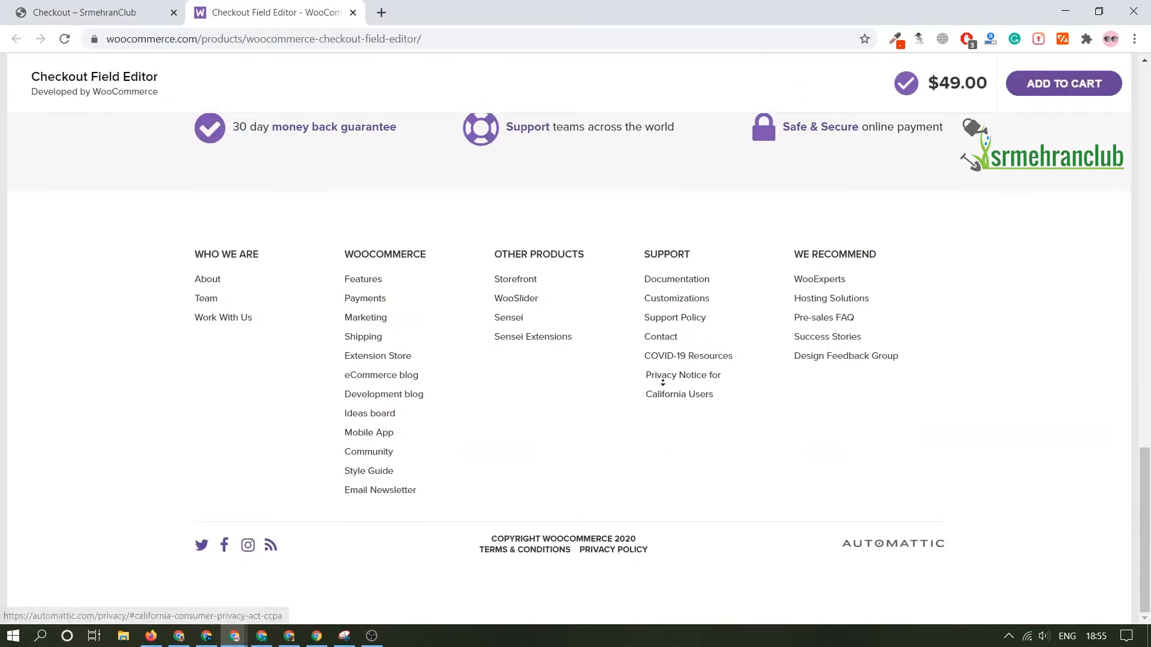
scroll(636, 504, "up", 15)
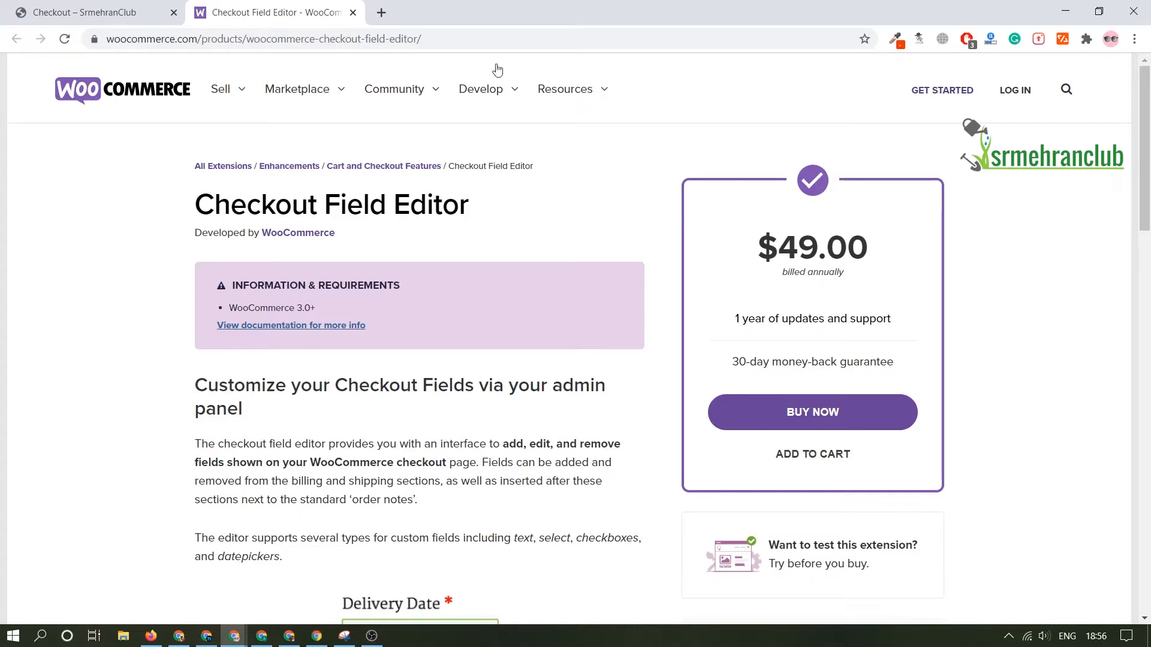
Step: Return to the store's homepage and open the site's WordPress dashboard at /wp-admin
left_click(96, 14)
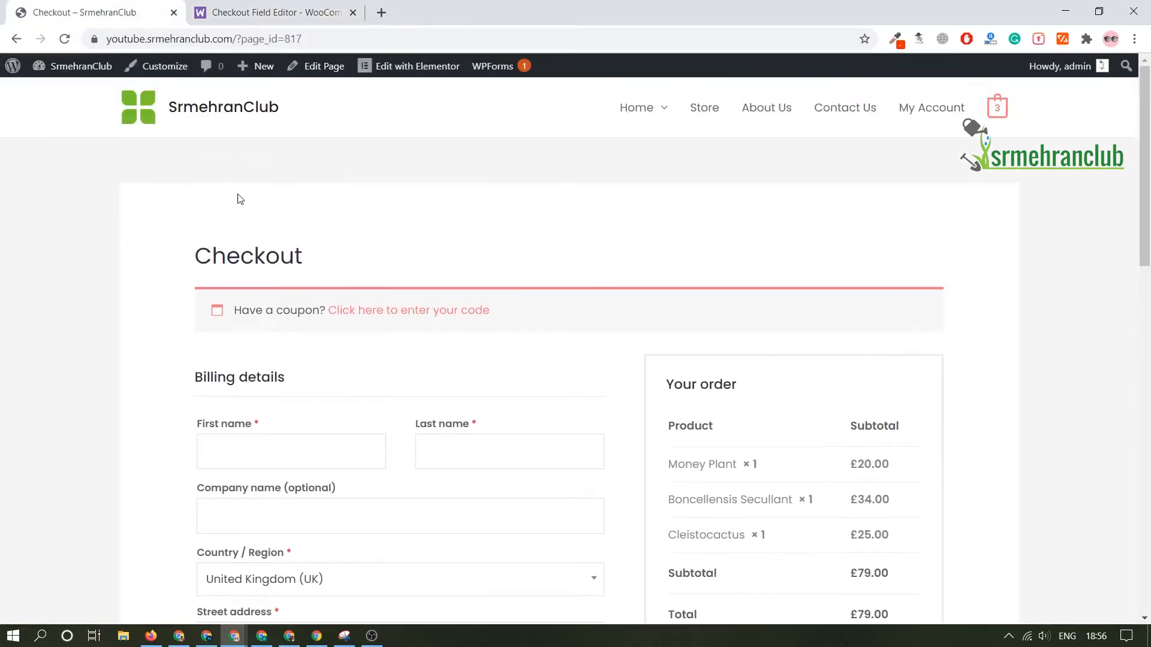
left_click(198, 113)
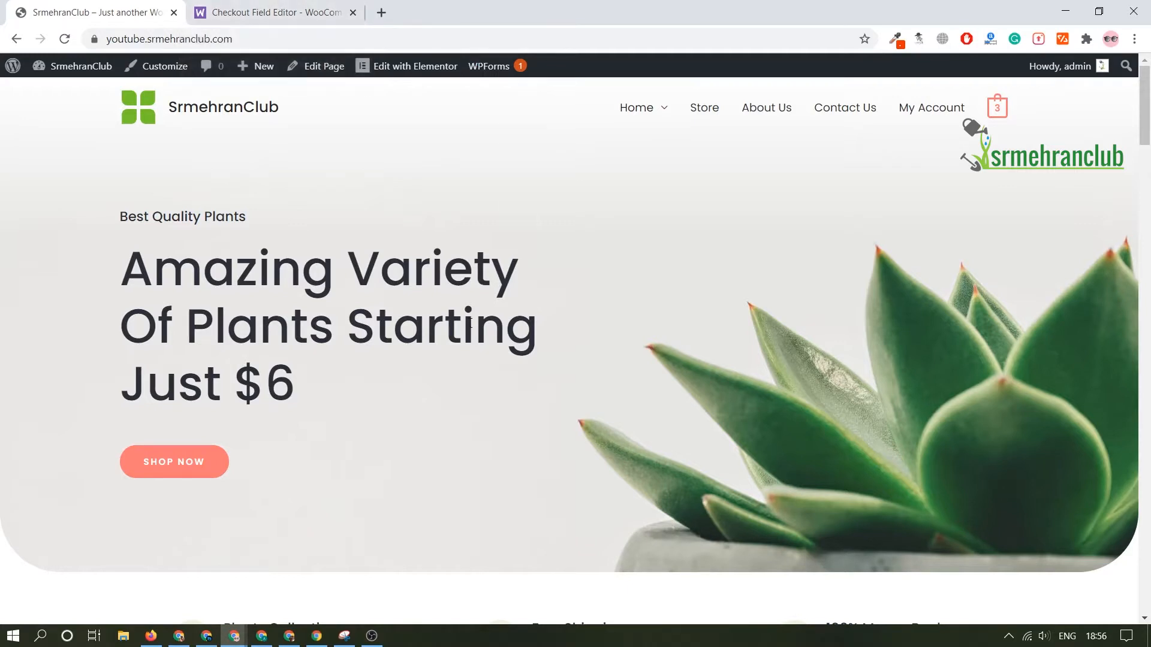
left_click(322, 37)
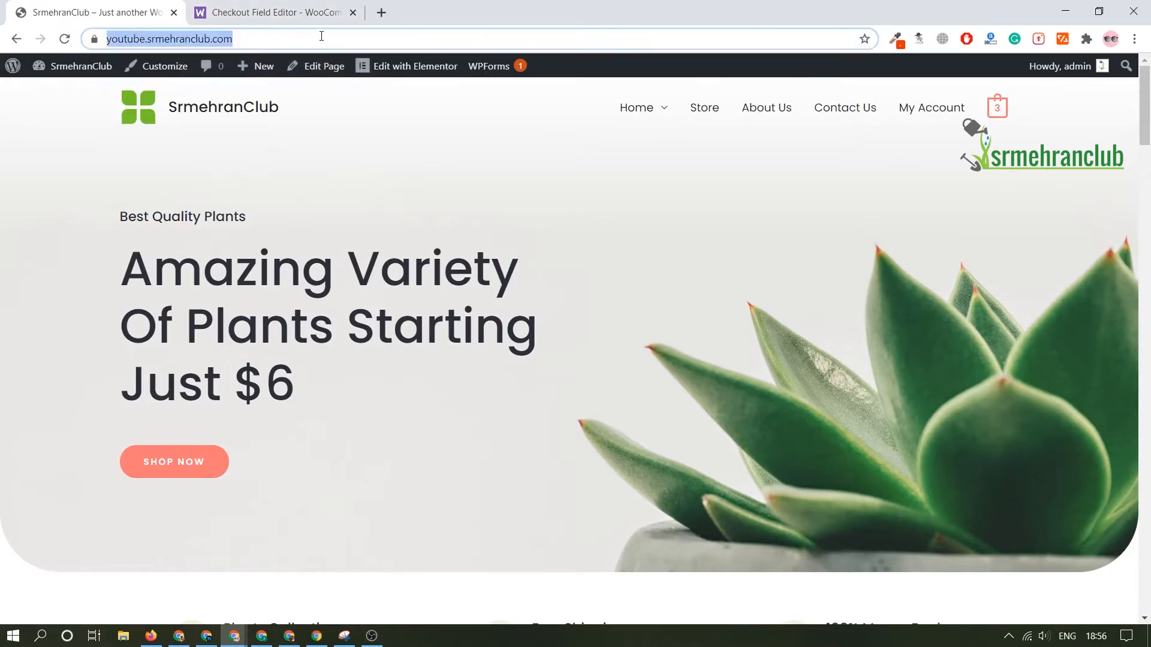
left_click(322, 37)
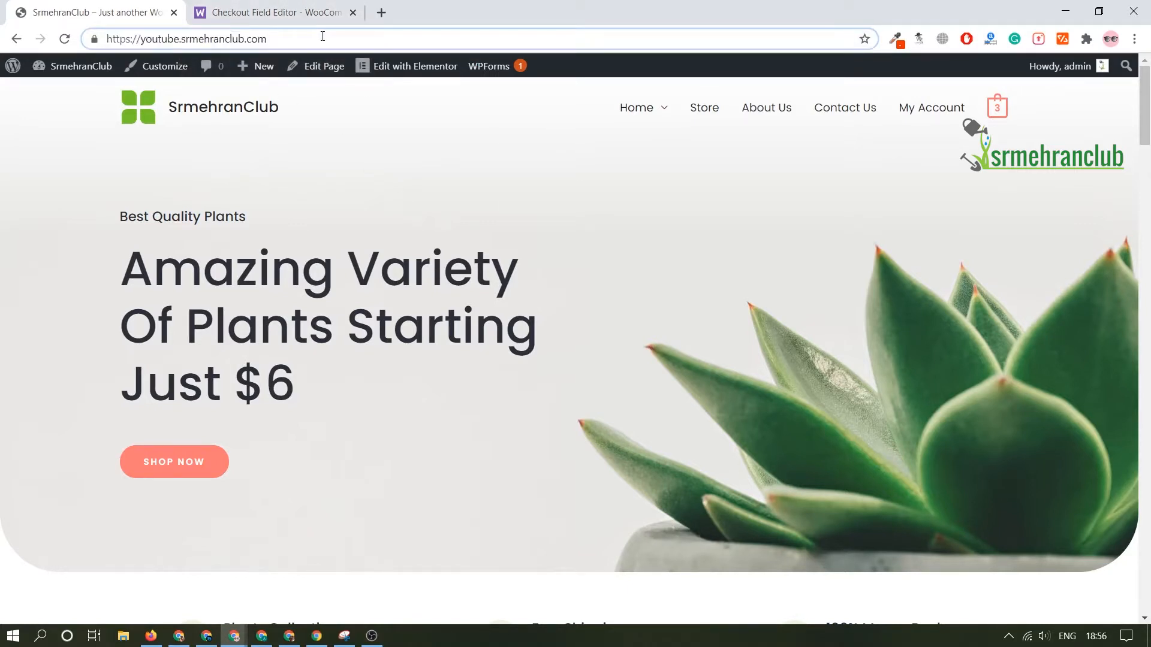
type("/wp")
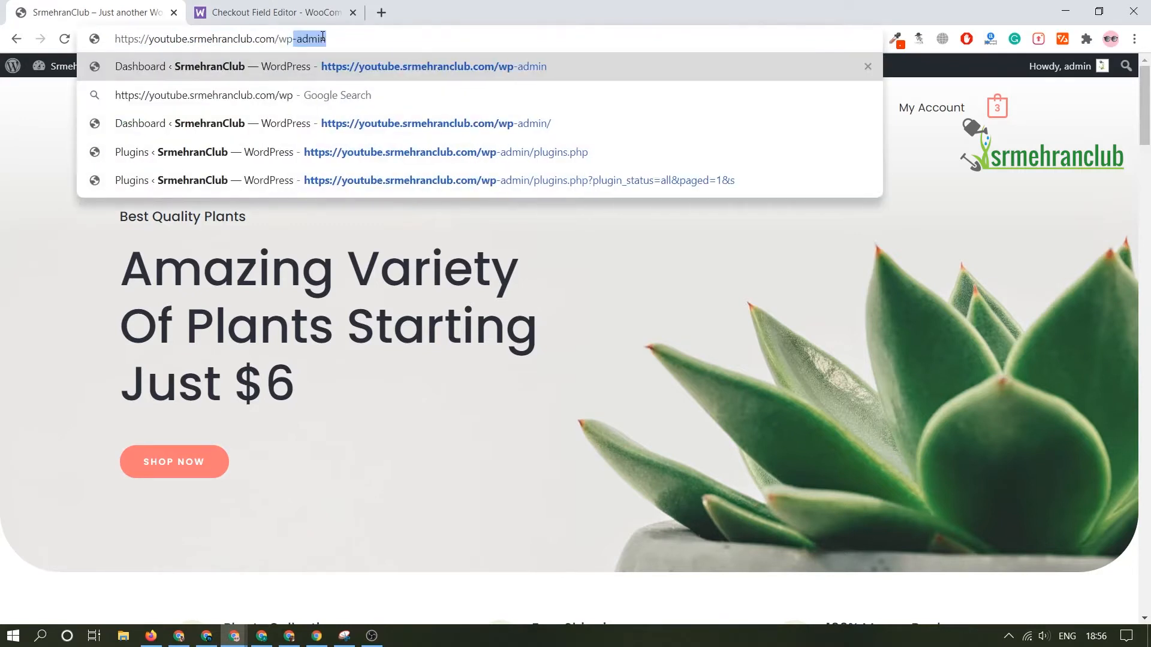
key("Return")
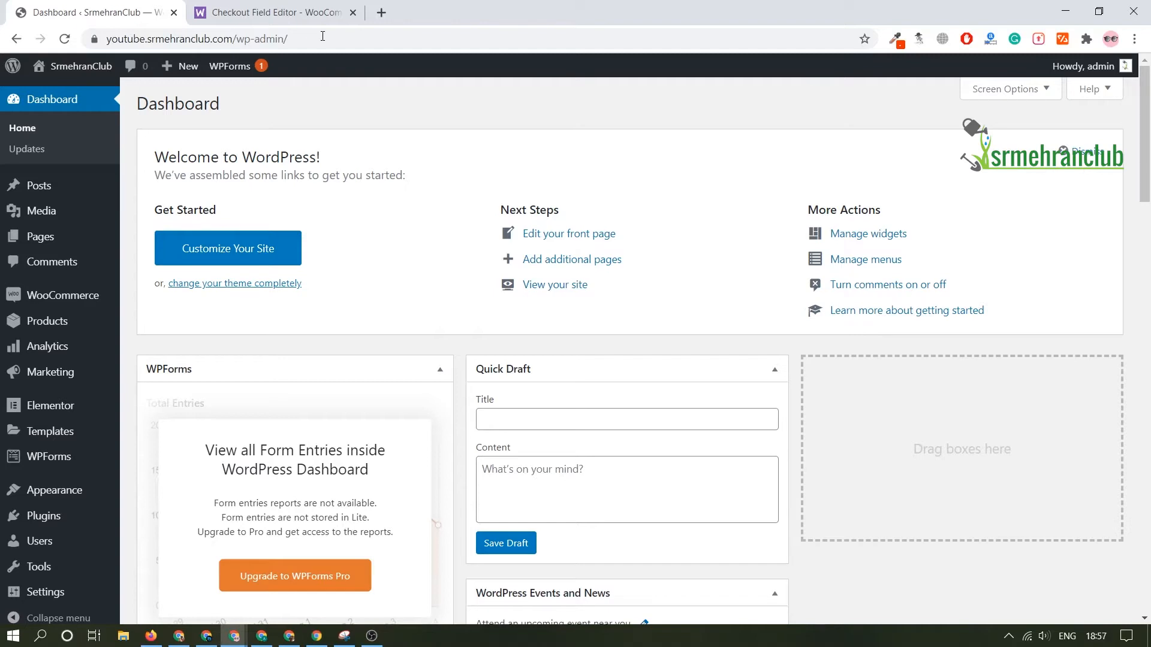
mouse_move(24, 489)
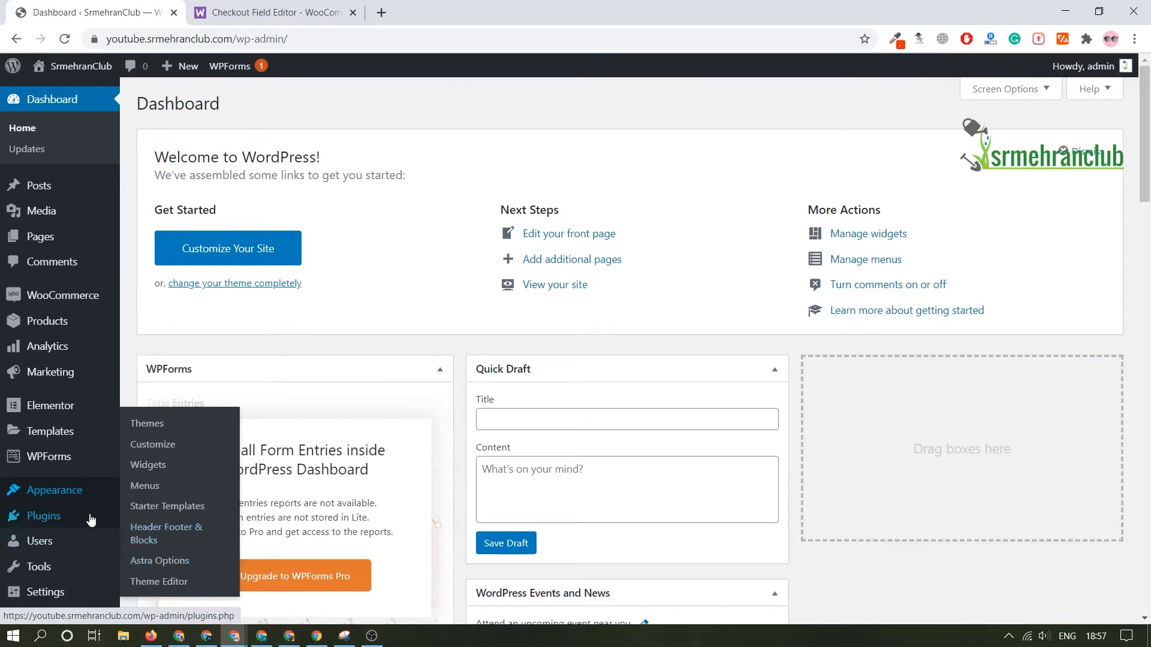
mouse_move(89, 518)
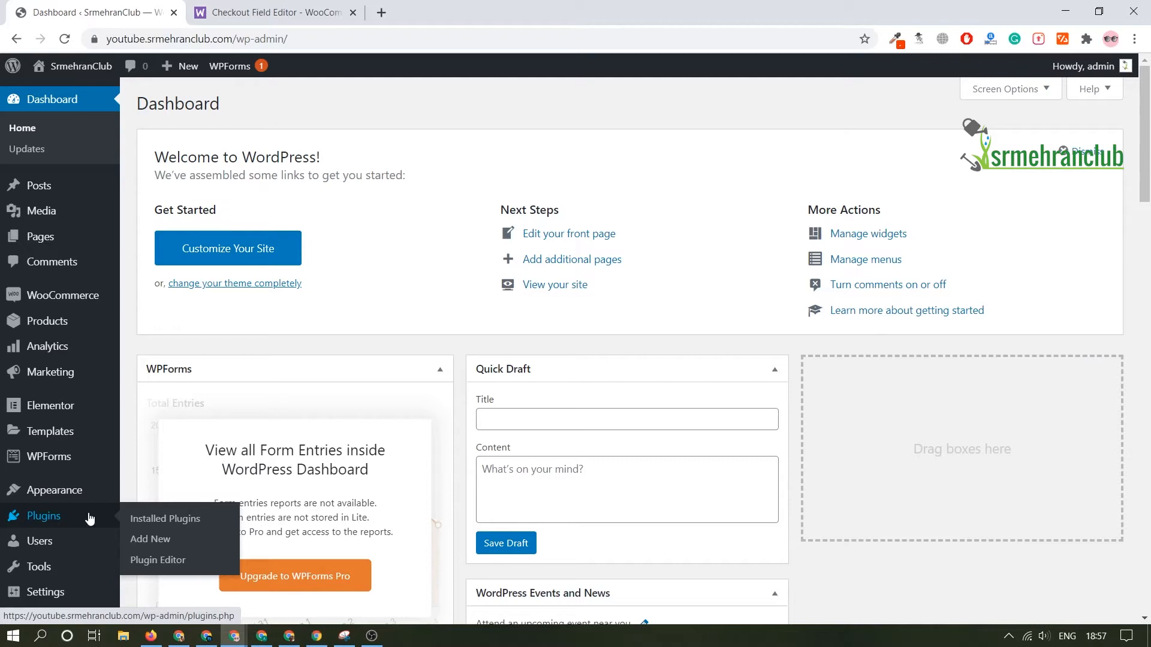
mouse_move(93, 553)
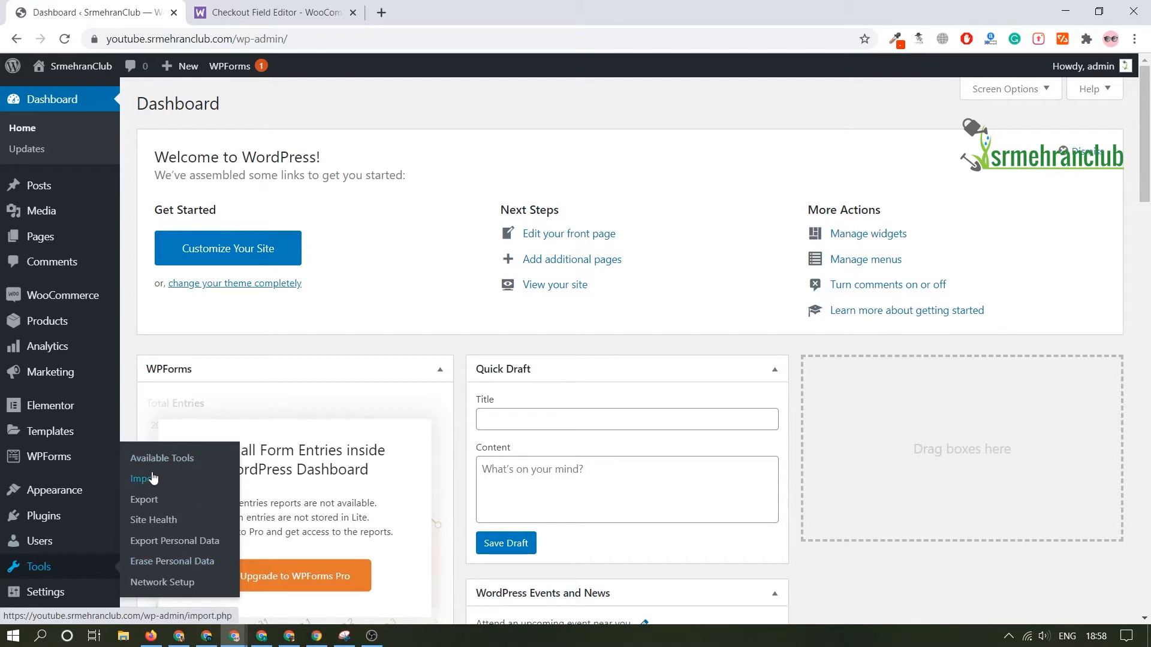
mouse_move(90, 516)
mouse_move(21, 570)
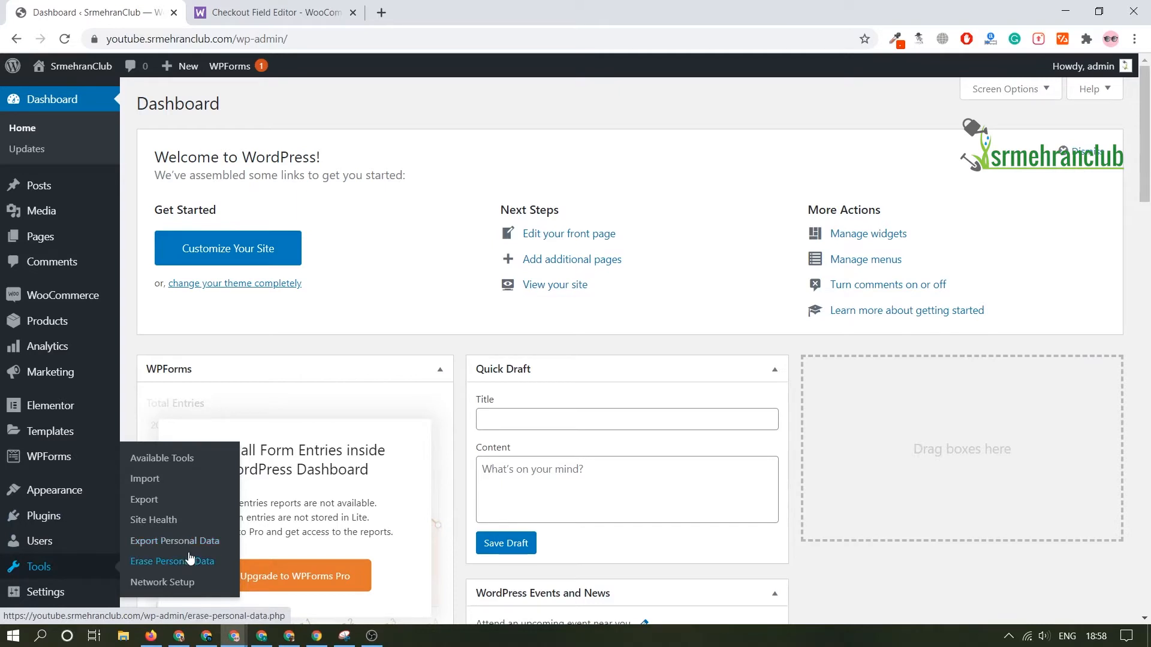
mouse_move(36, 592)
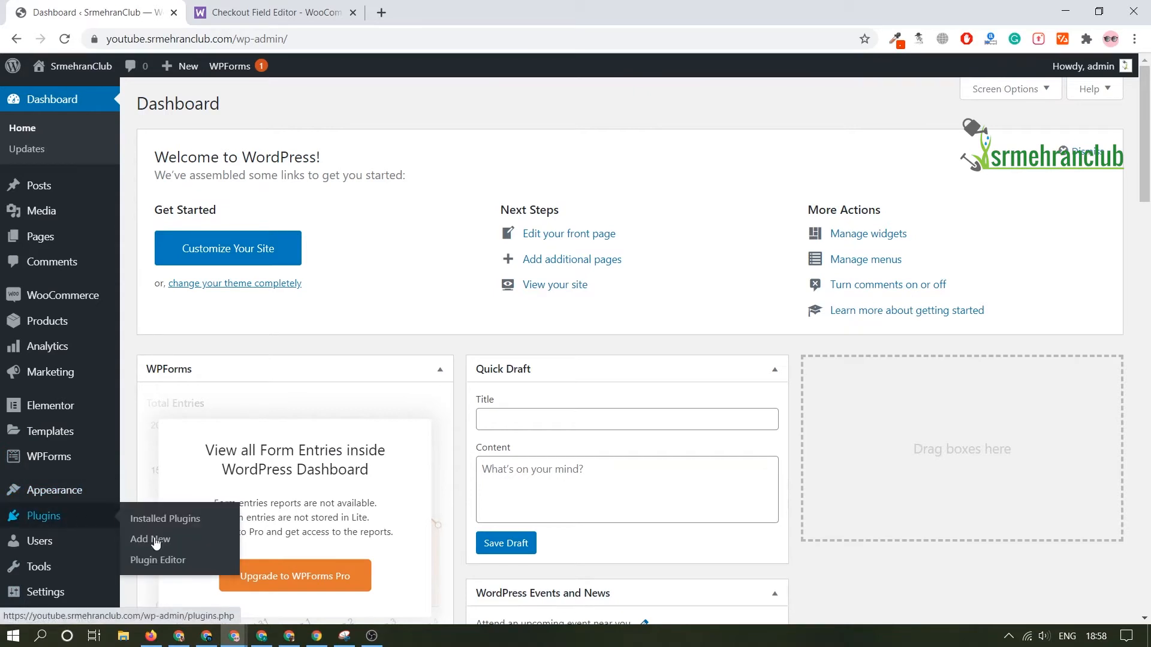
Step: Open the page for adding new plugins from the installed plugins list and browse the popular plugins
left_click(152, 519)
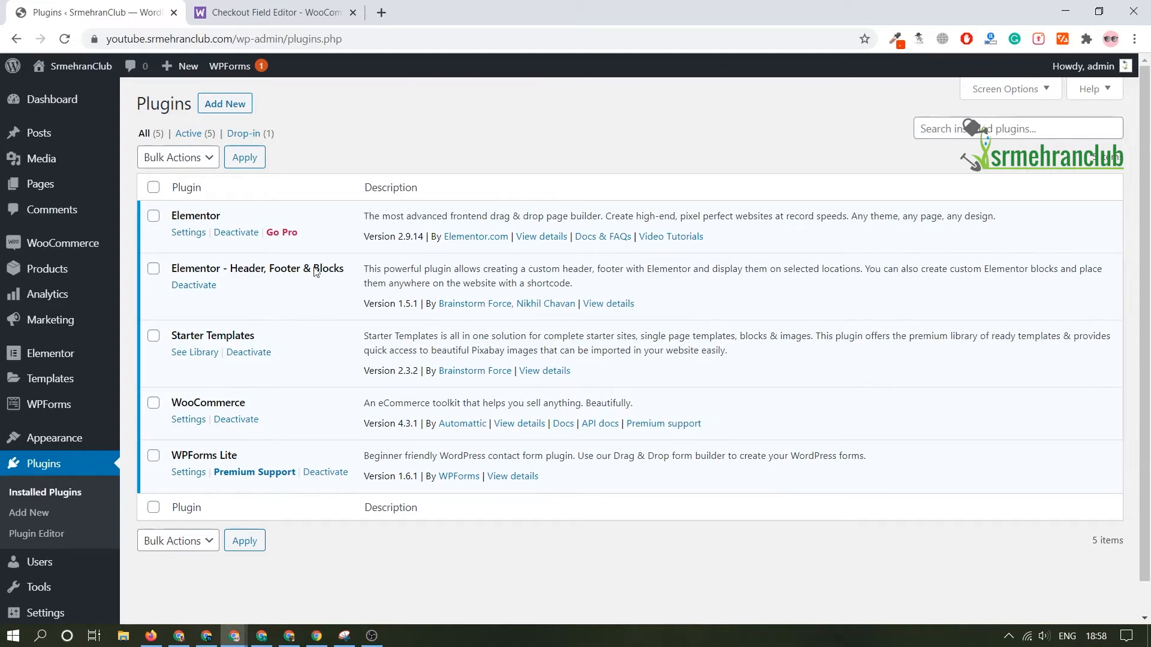
left_click(225, 106)
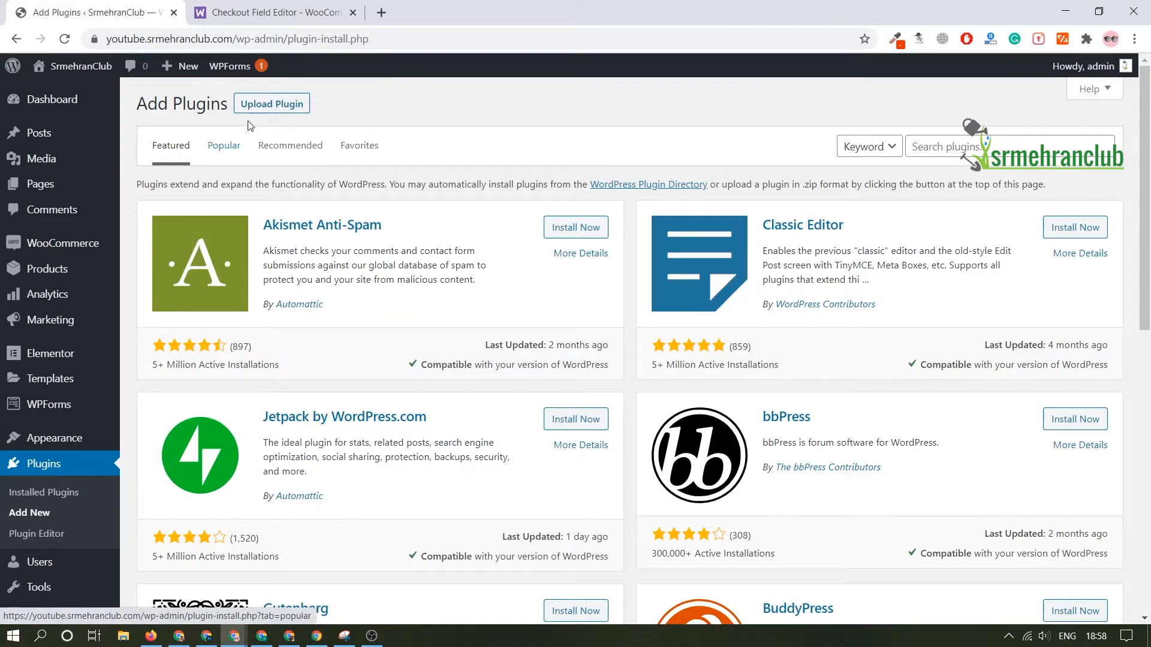
left_click(264, 107)
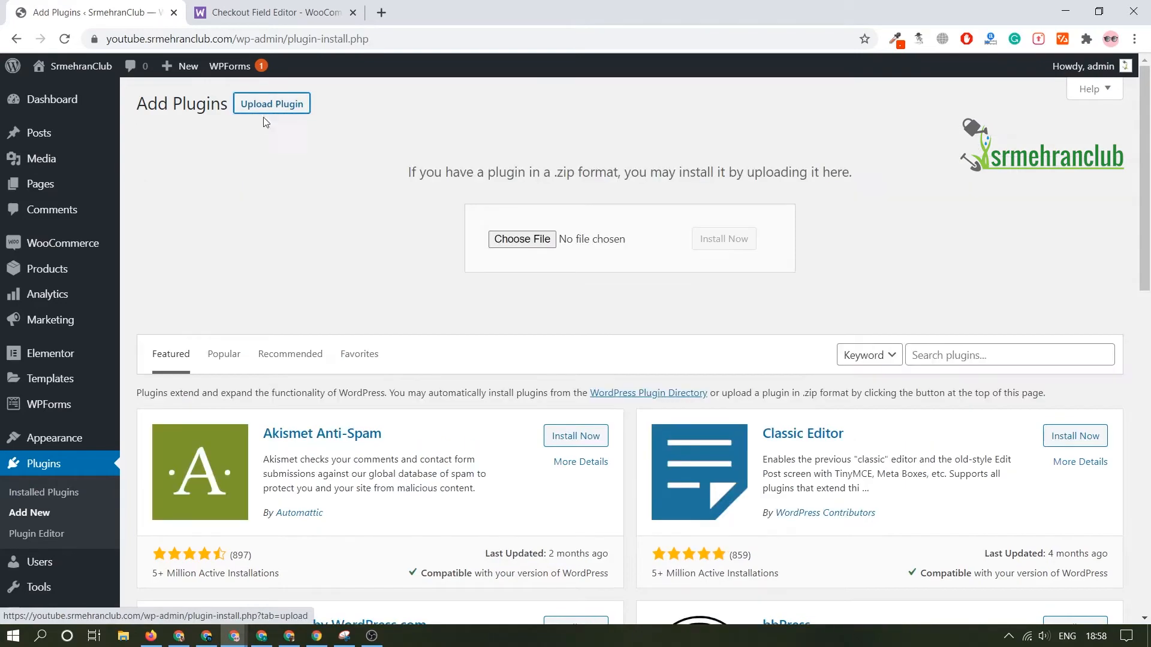
left_click(225, 355)
scroll(625, 269, "down", 2)
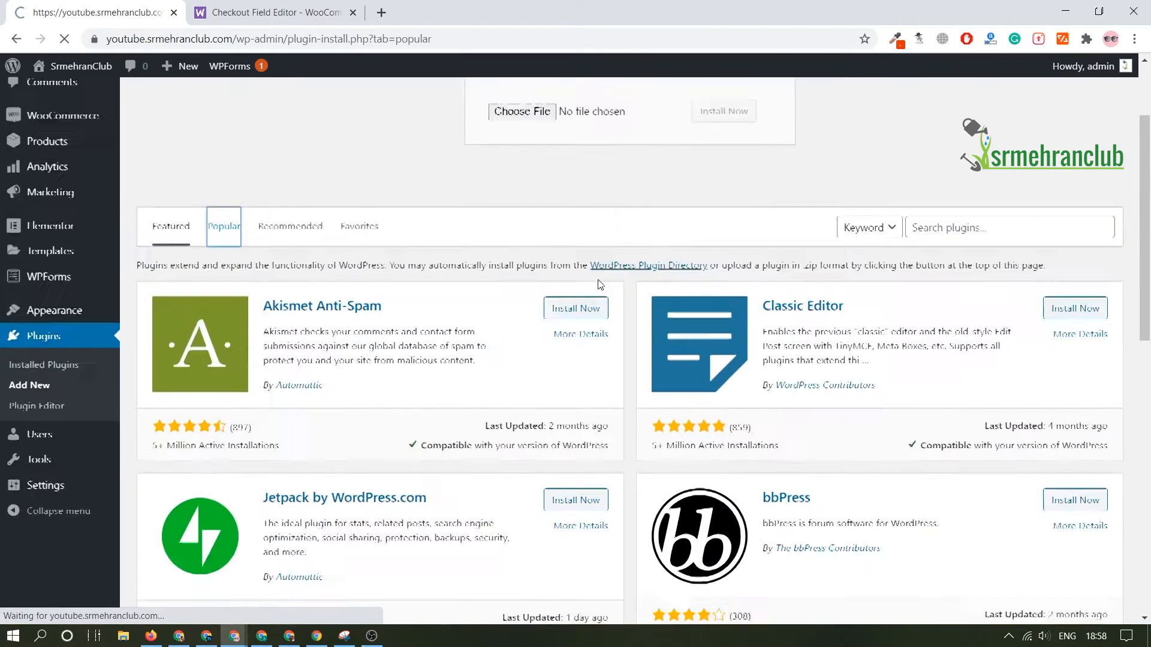
scroll(625, 270, "down", 6)
scroll(624, 272, "down", 6)
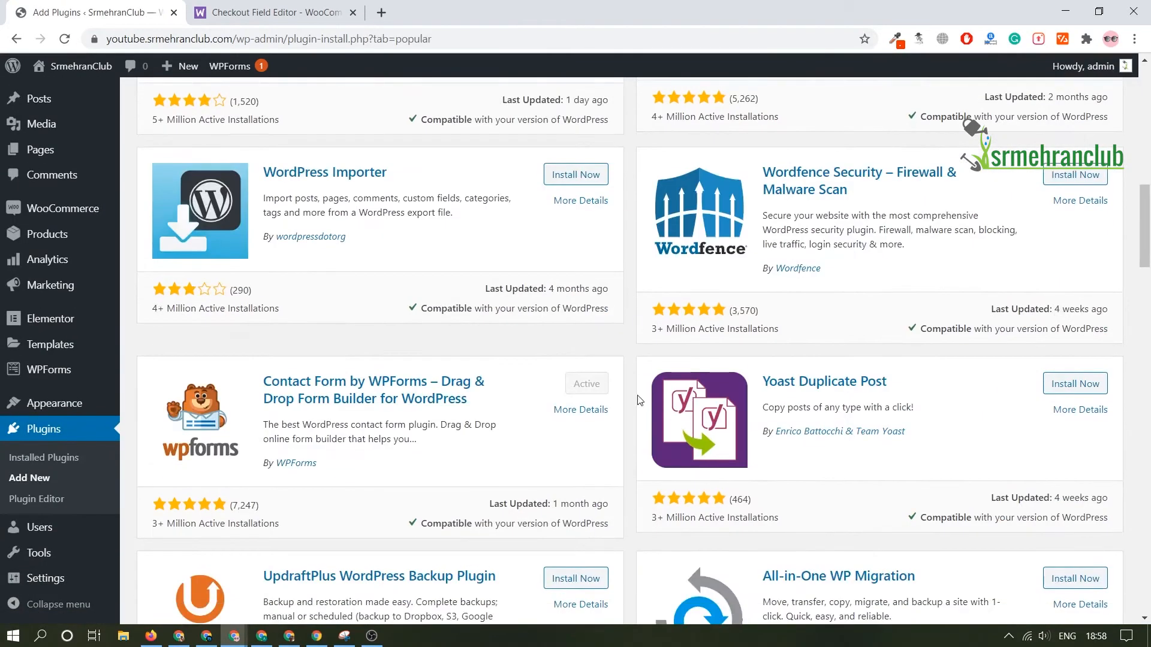
scroll(637, 398, "up", 12)
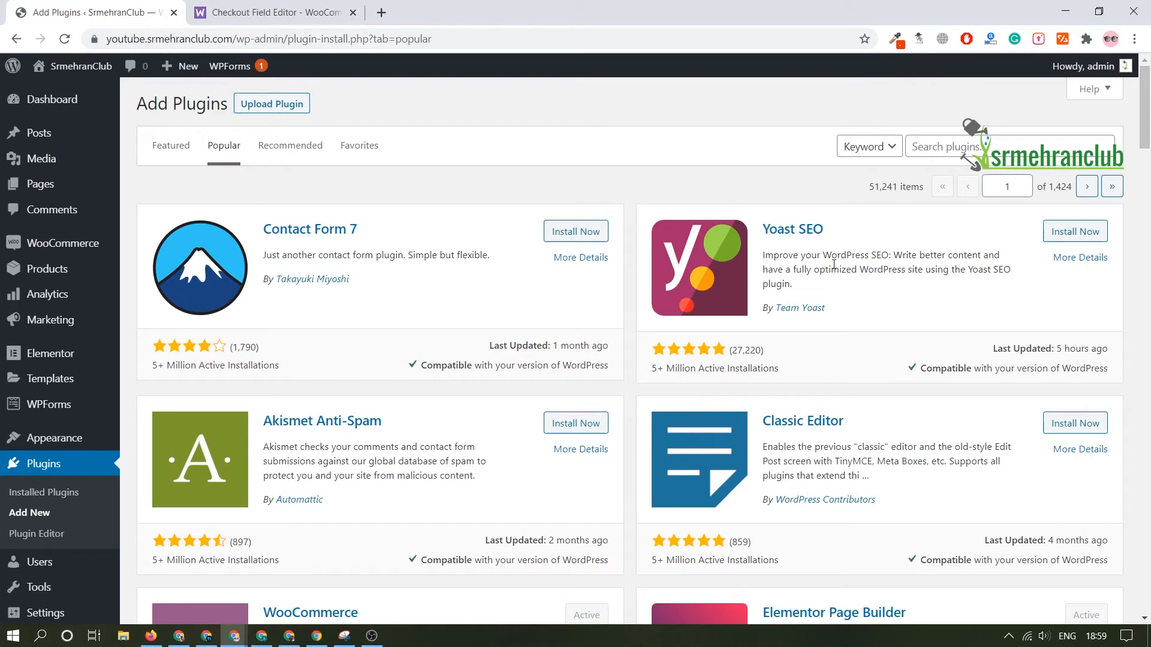
Step: Upload and install the plugin archive woocommerce-checkout-field-editor-20-kb6wei.zip, then activate it and locate it among the installed plugins
left_click(302, 107)
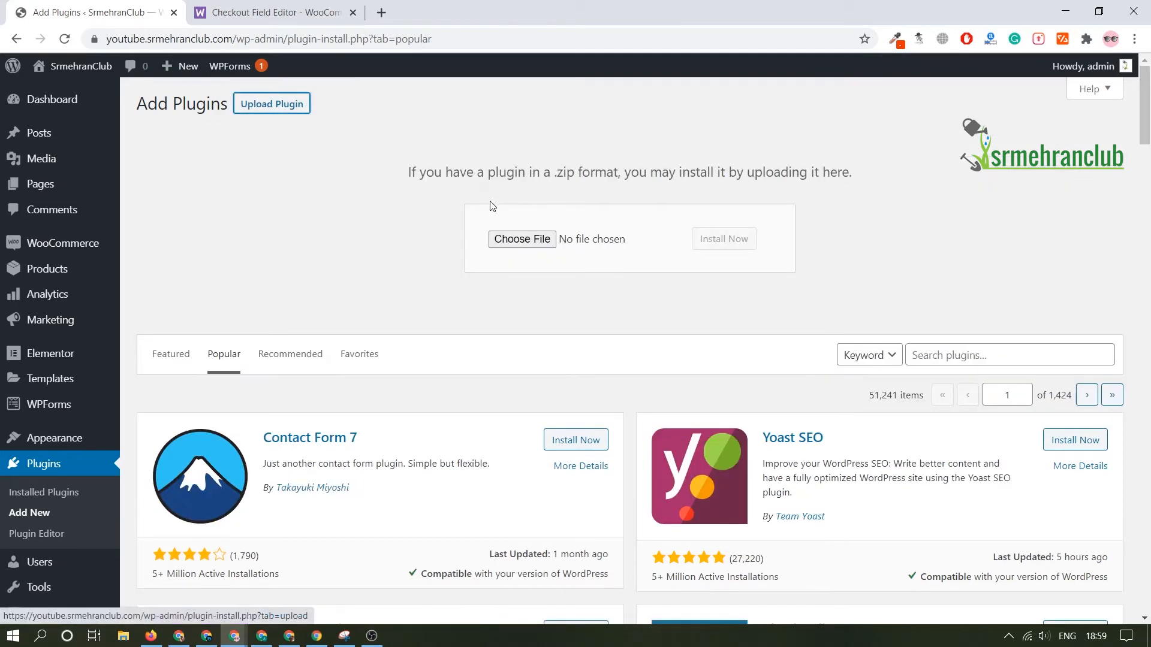
left_click(497, 239)
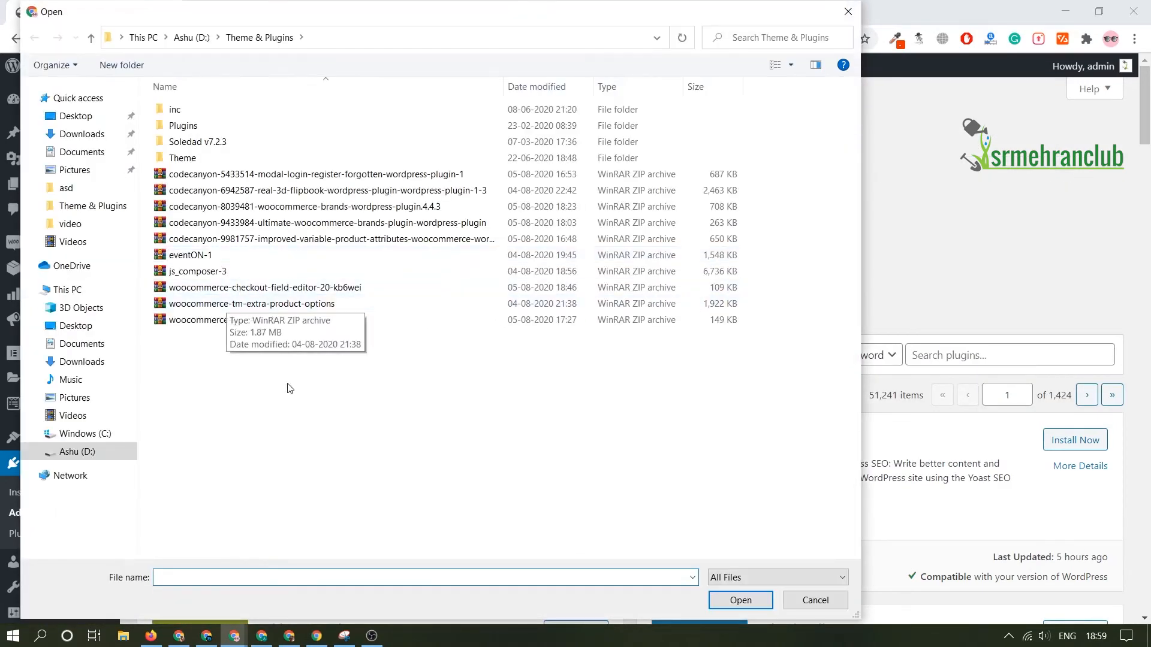
double_click(238, 288)
left_click(751, 239)
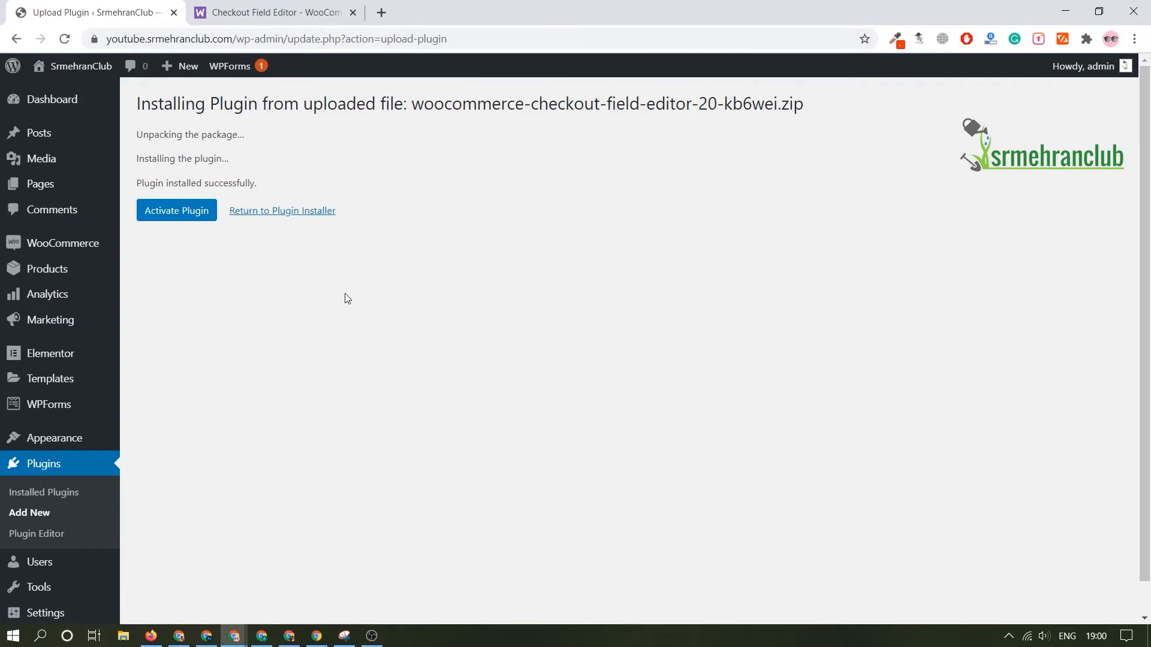
left_click(177, 217)
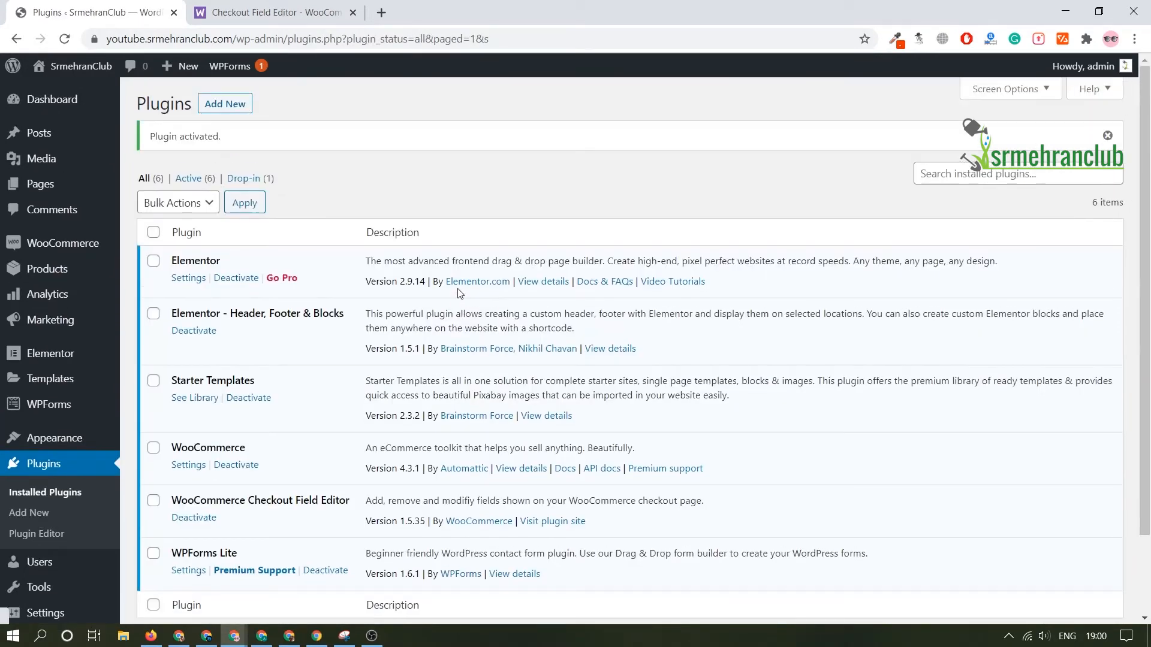
scroll(303, 403, "down", 2)
triple_click(303, 403)
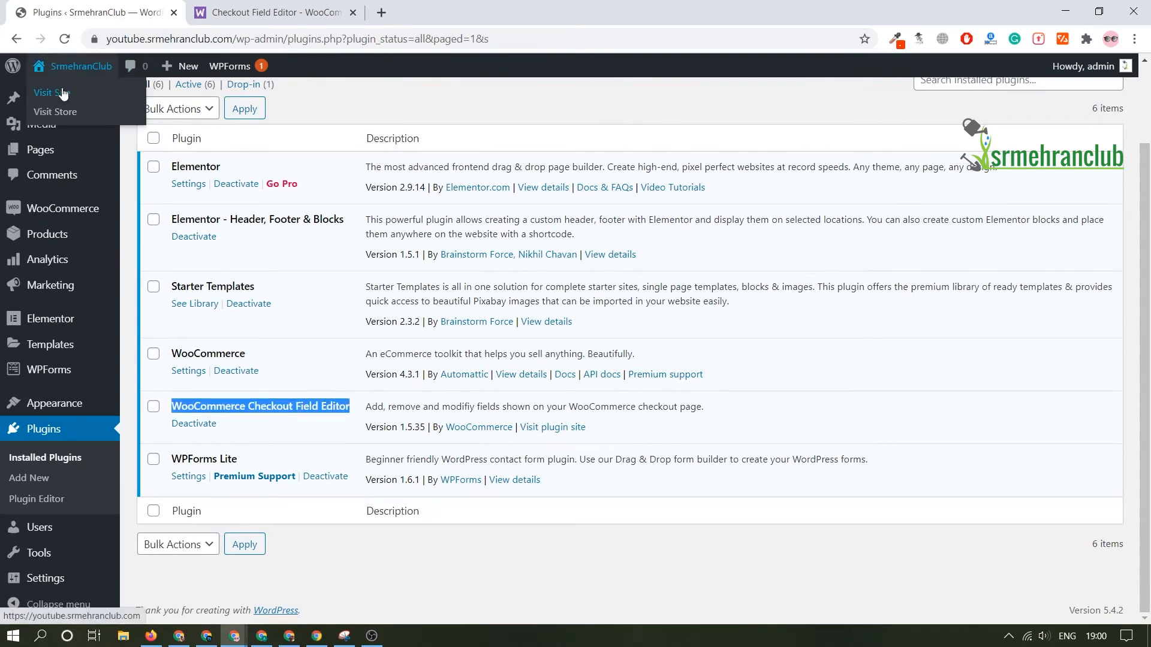
Step: Open the store's homepage in a separate browser tab and go through the cart to the checkout page
middle_click(89, 80)
left_click(228, 11)
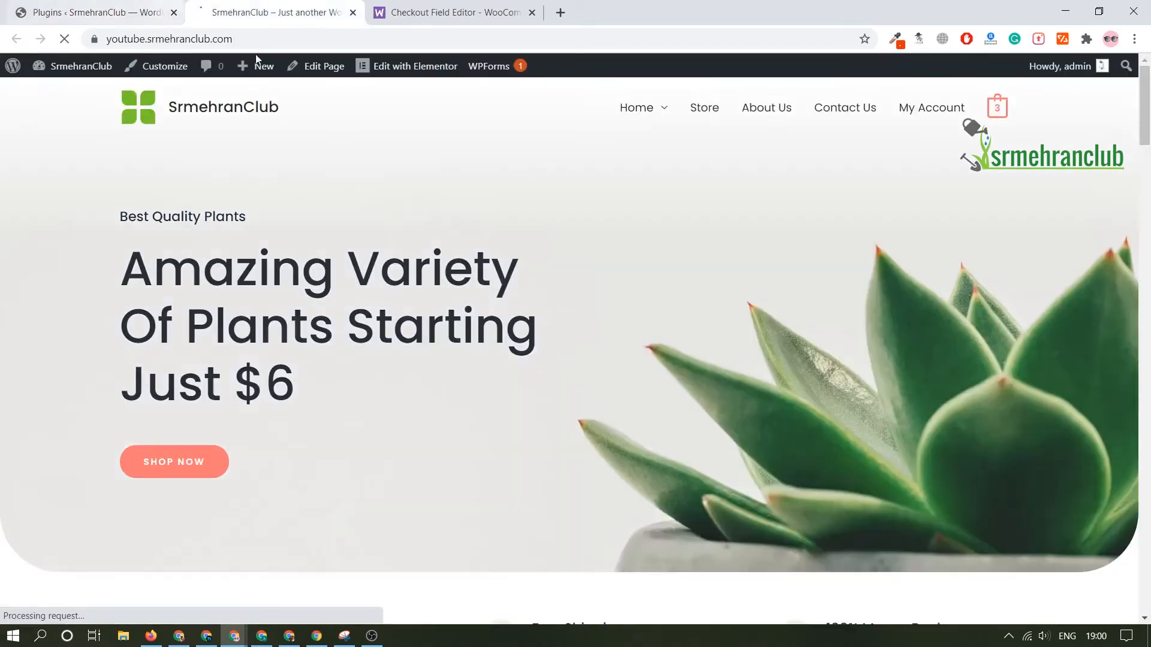
scroll(405, 222, "down", 7)
scroll(533, 306, "down", 5)
scroll(761, 273, "up", 12)
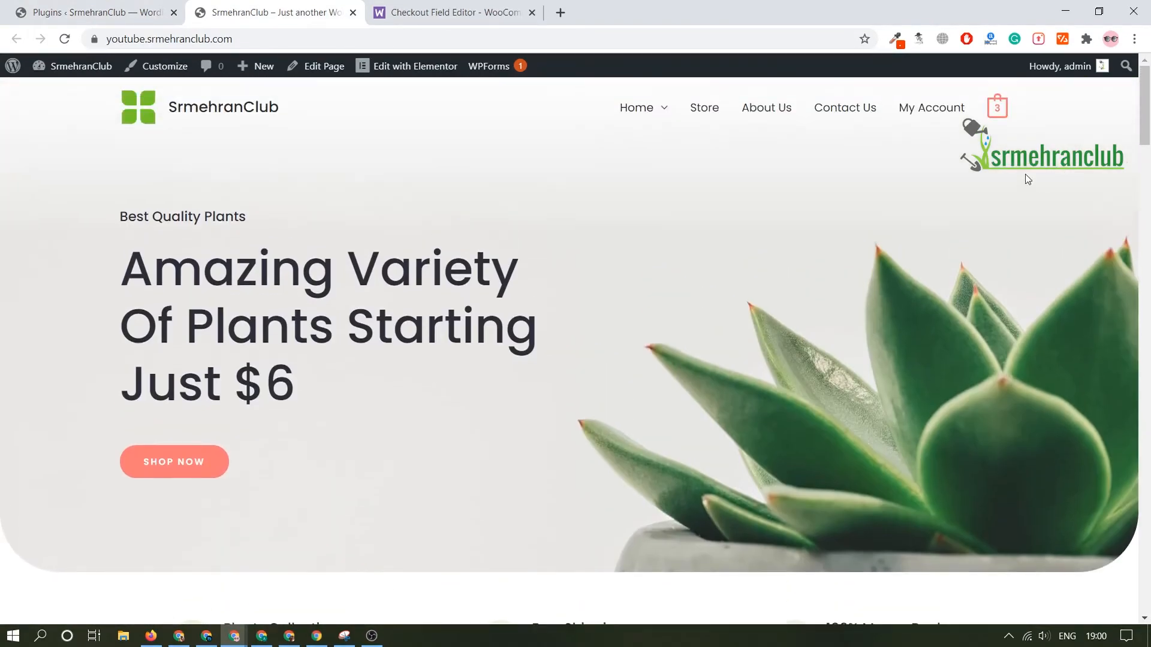
left_click(1008, 114)
scroll(779, 300, "down", 5)
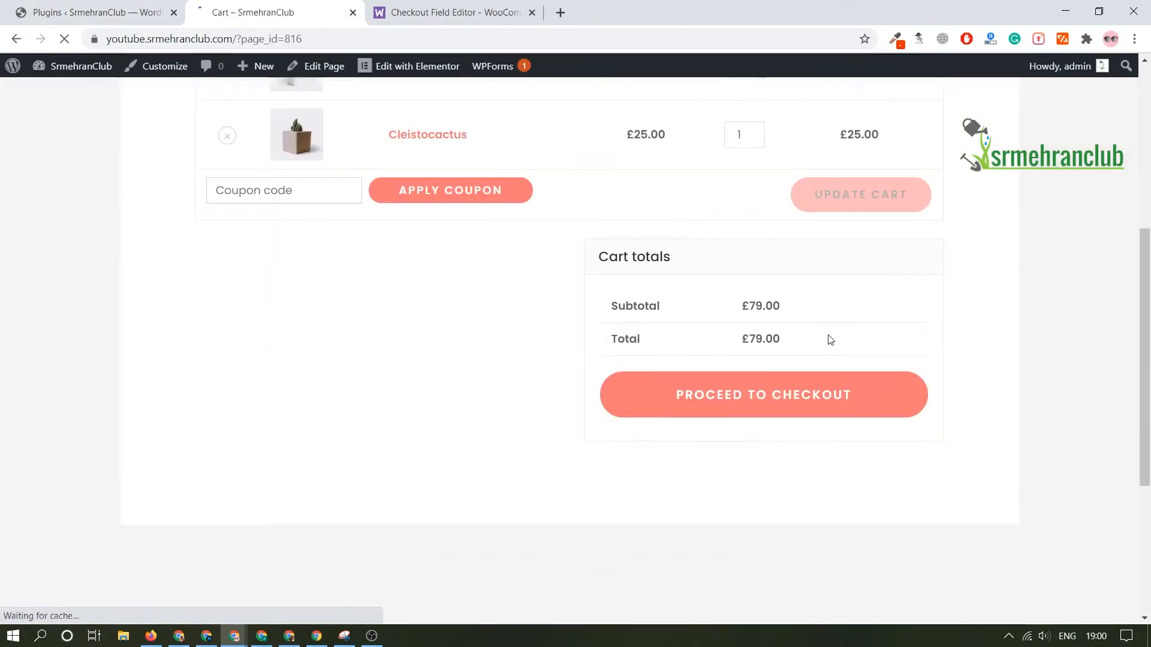
left_click(706, 375)
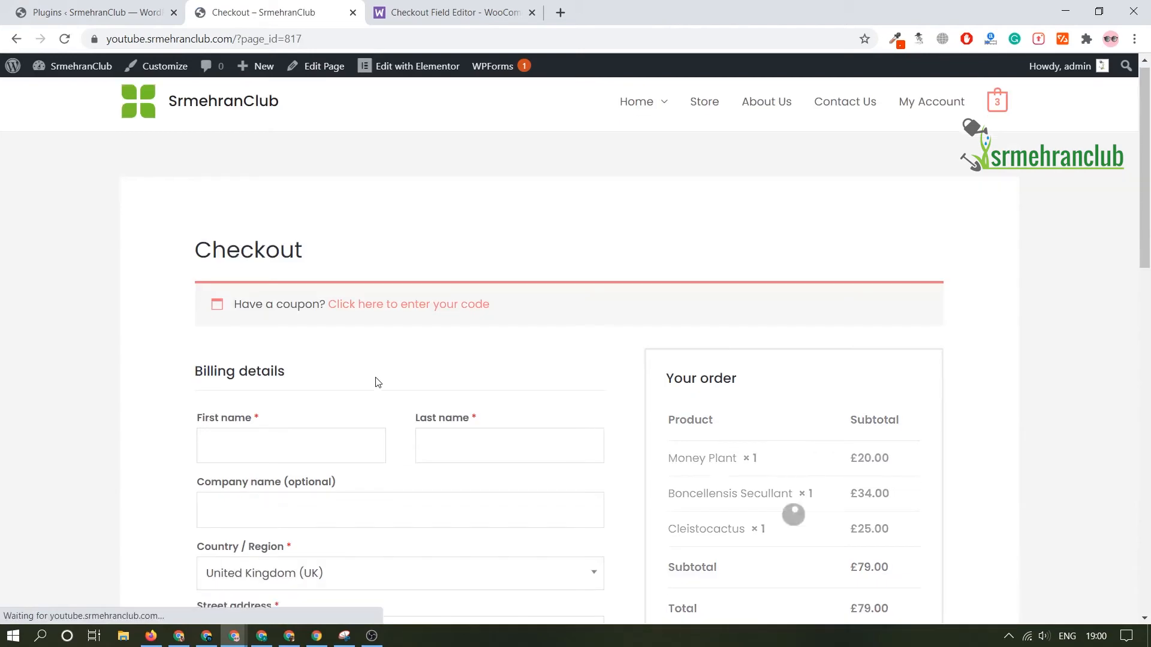
Step: Look through the billing details fields on the store's checkout page
scroll(378, 379, "down", 4)
scroll(421, 543, "down", 10)
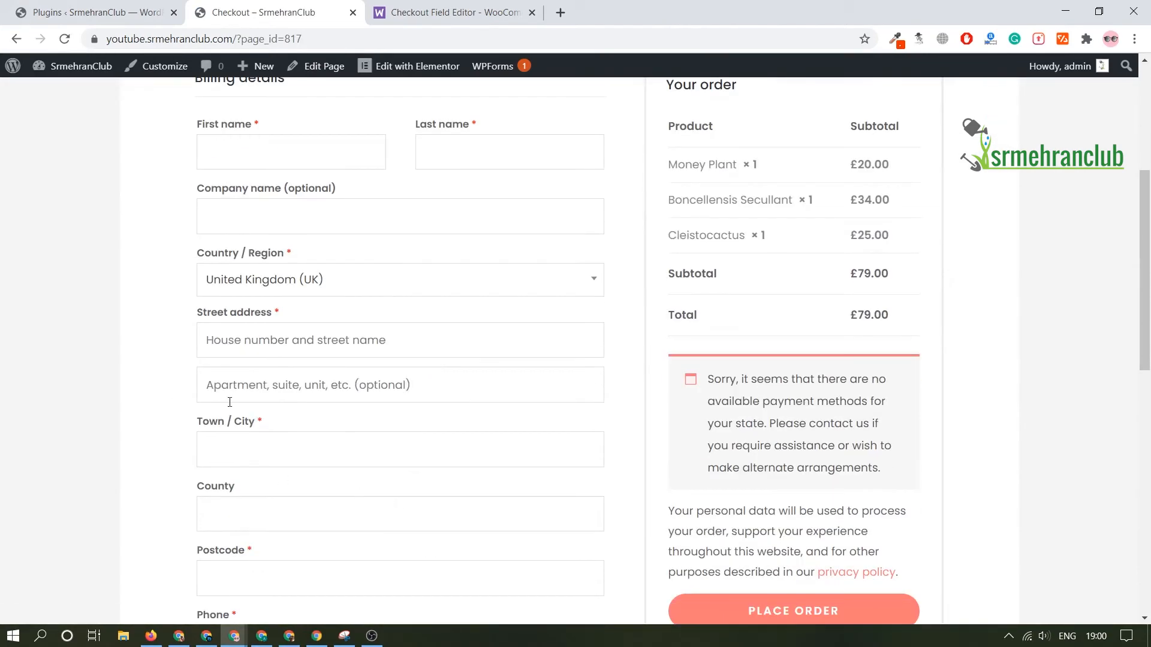
scroll(327, 470, "up", 11)
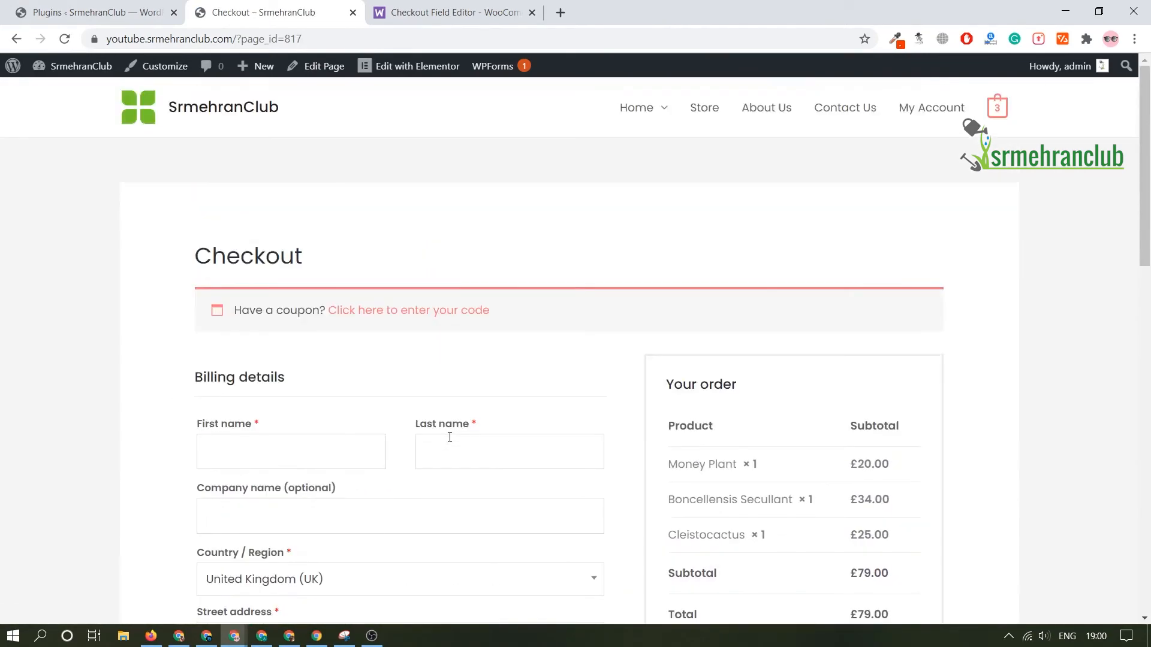
scroll(587, 437, "down", 6)
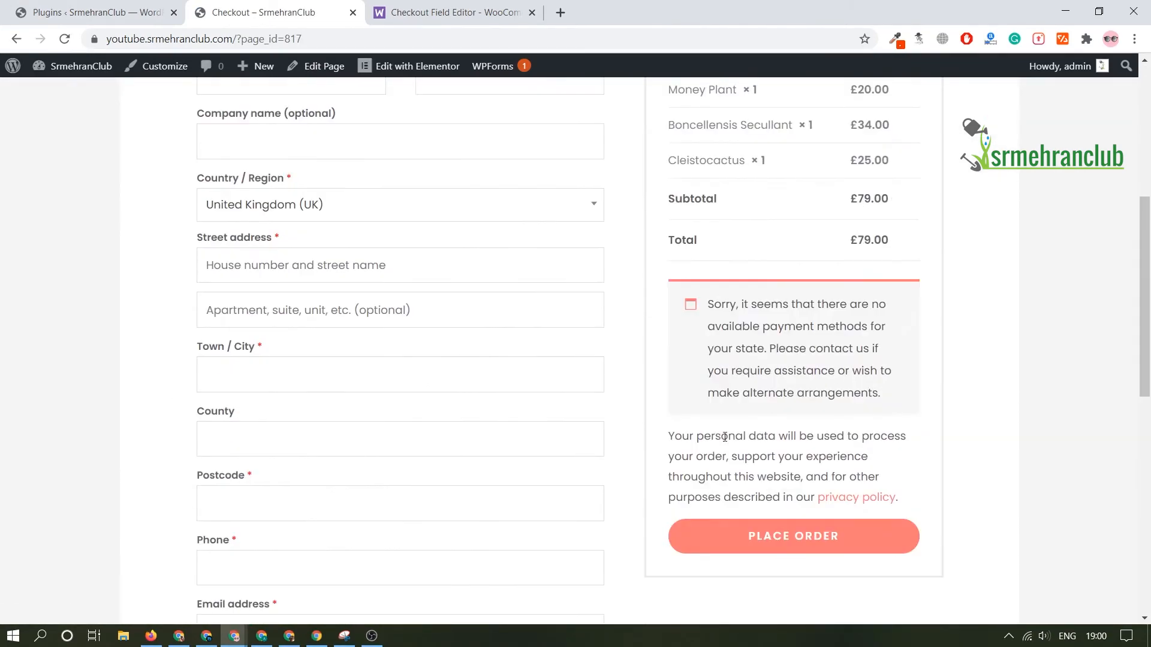
Step: Open WooCommerce's Checkout Fields settings in the dashboard and compare the listed billing fields with the store's checkout page
left_click(45, 13)
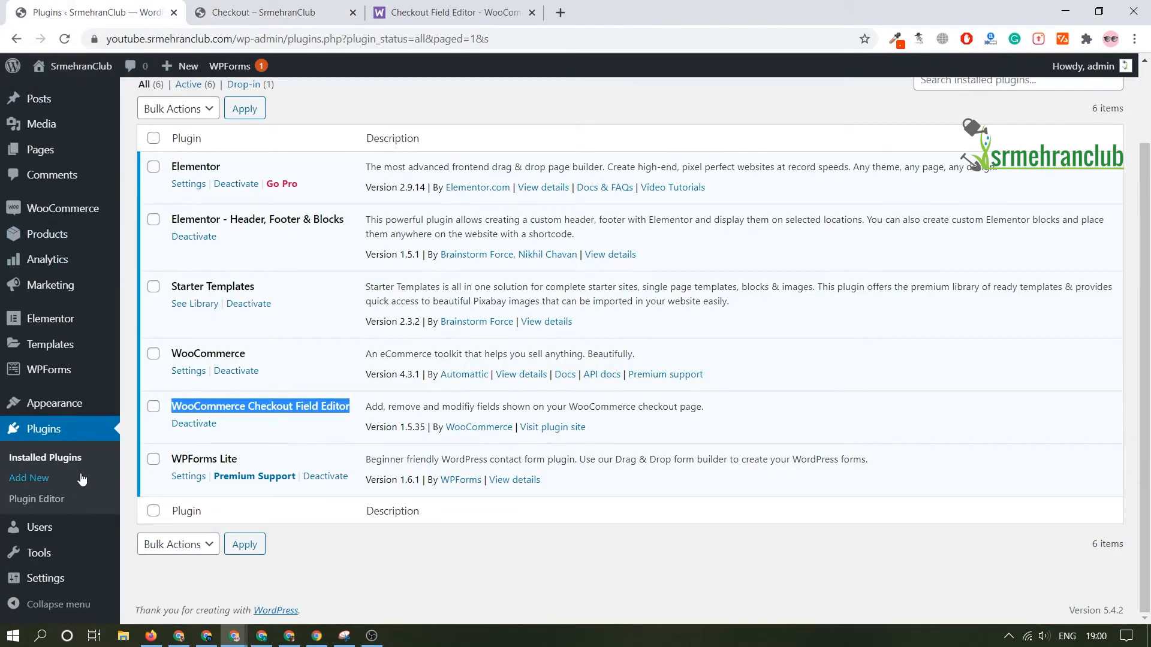
mouse_move(96, 208)
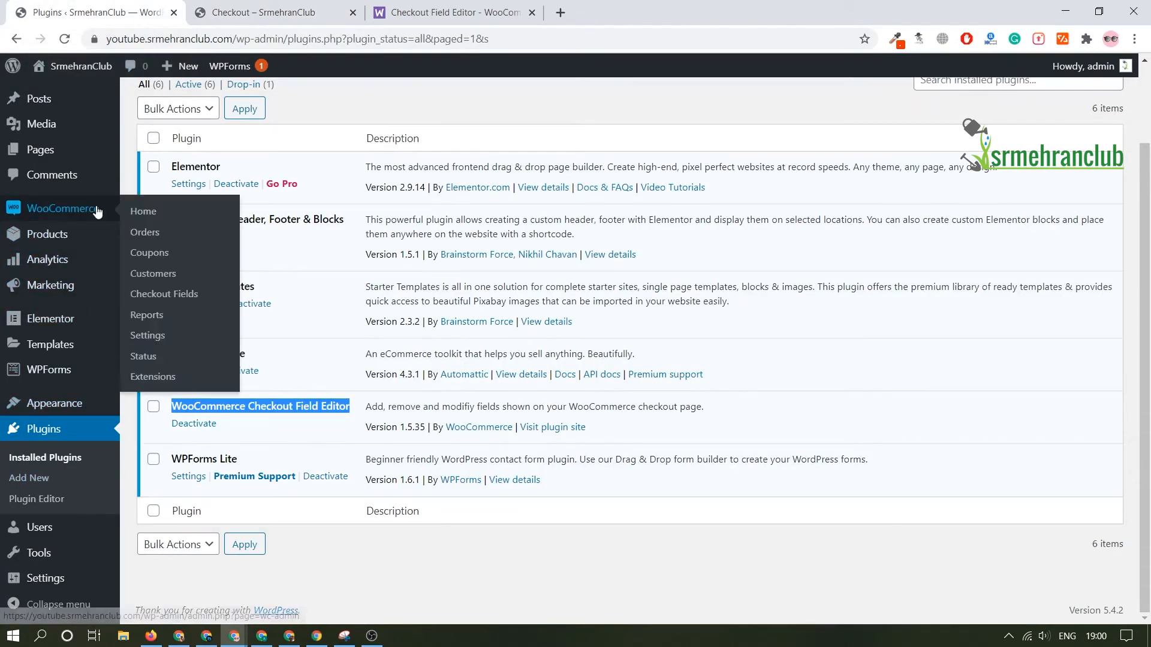
left_click(177, 306)
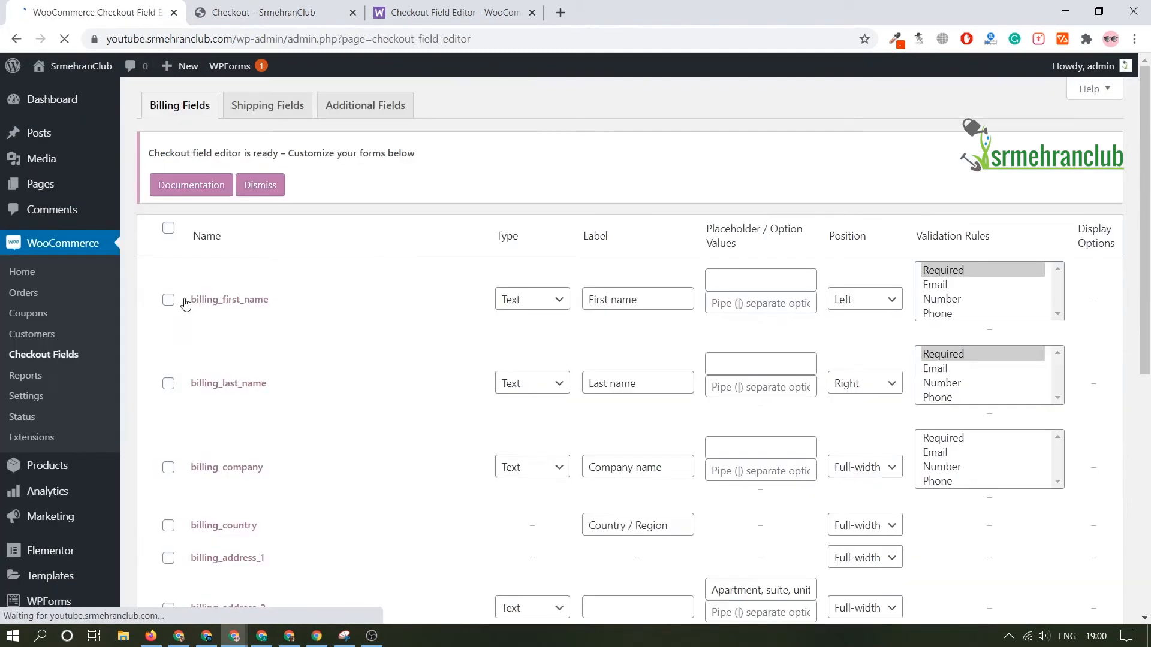
scroll(326, 289, "down", 5)
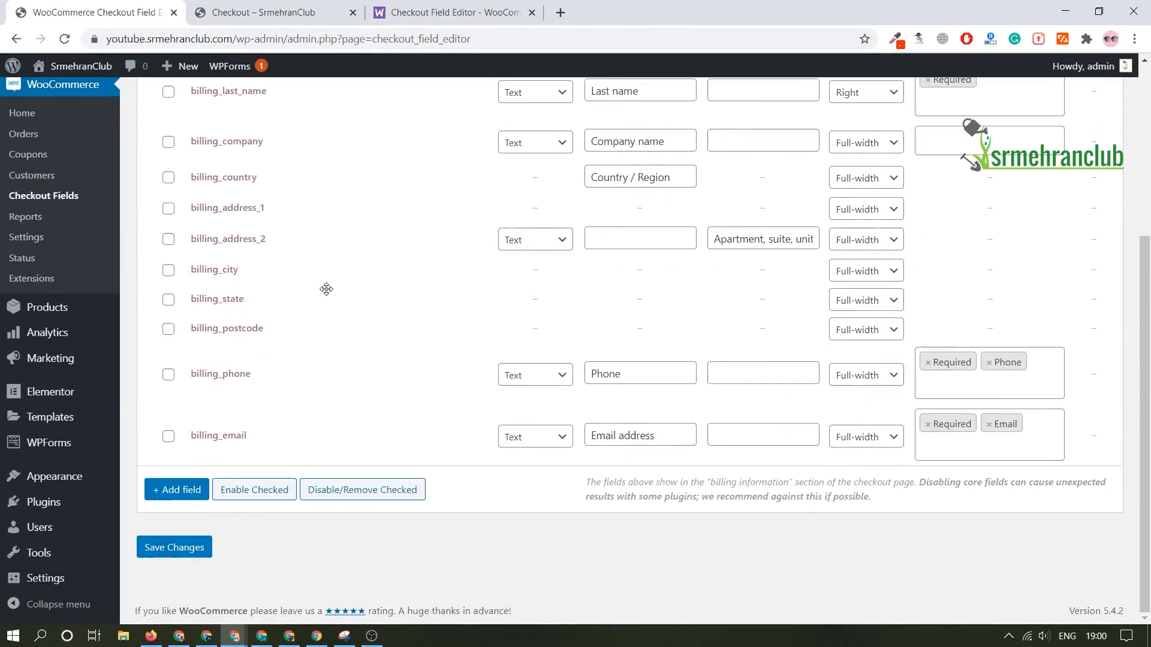
scroll(327, 289, "up", 5)
left_click(264, 13)
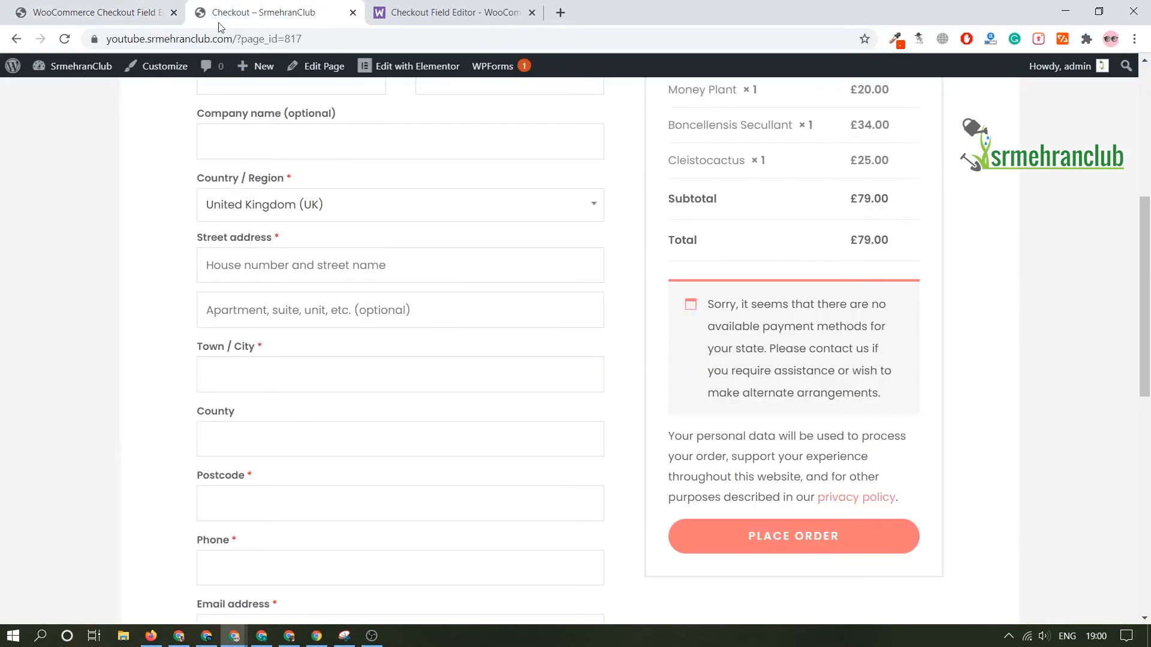
scroll(276, 367, "up", 6)
left_click(75, 12)
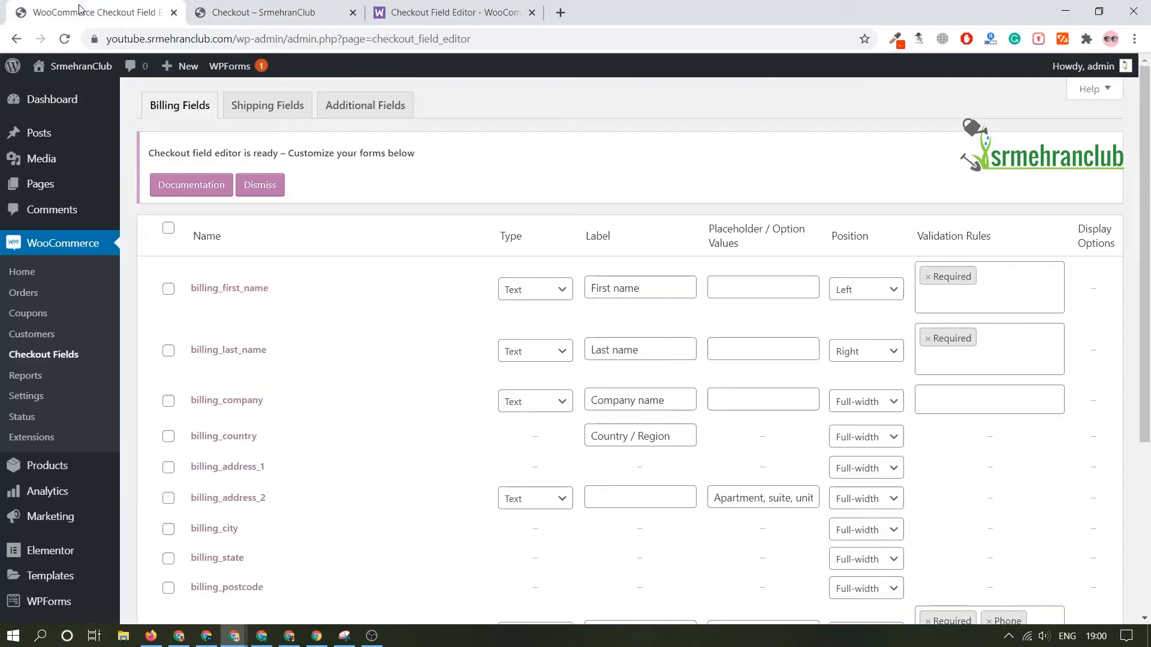
Step: View the validation rules available for billing_company and find the matching company name field on the checkout page
left_click(949, 397)
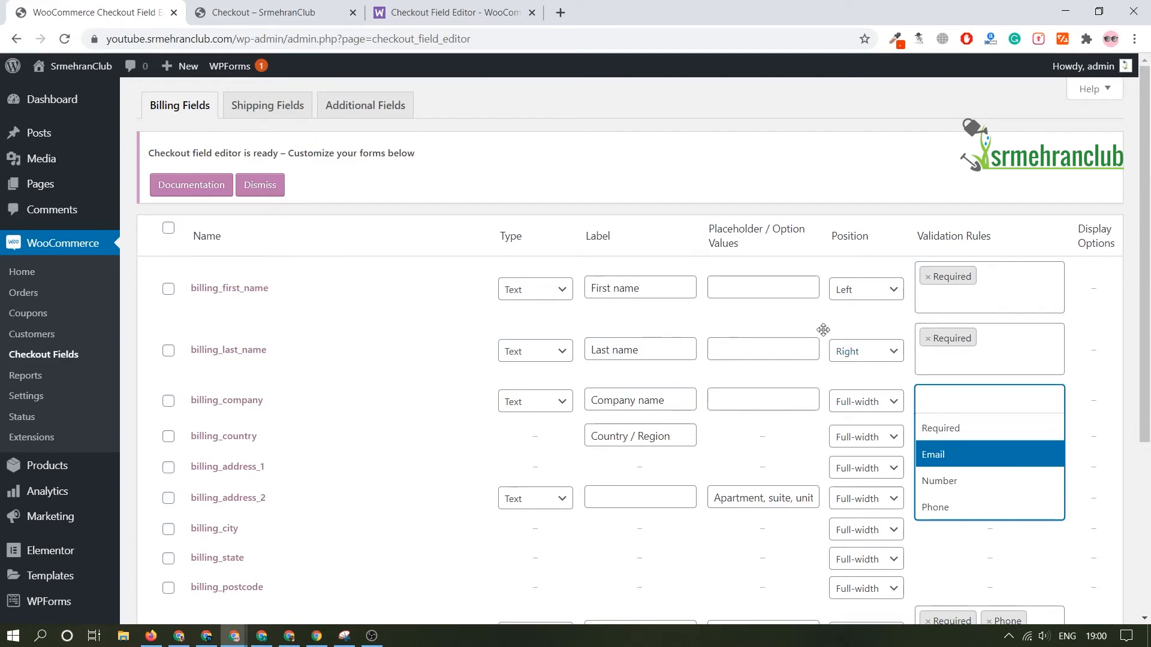
left_click(415, 303)
left_click(300, 10)
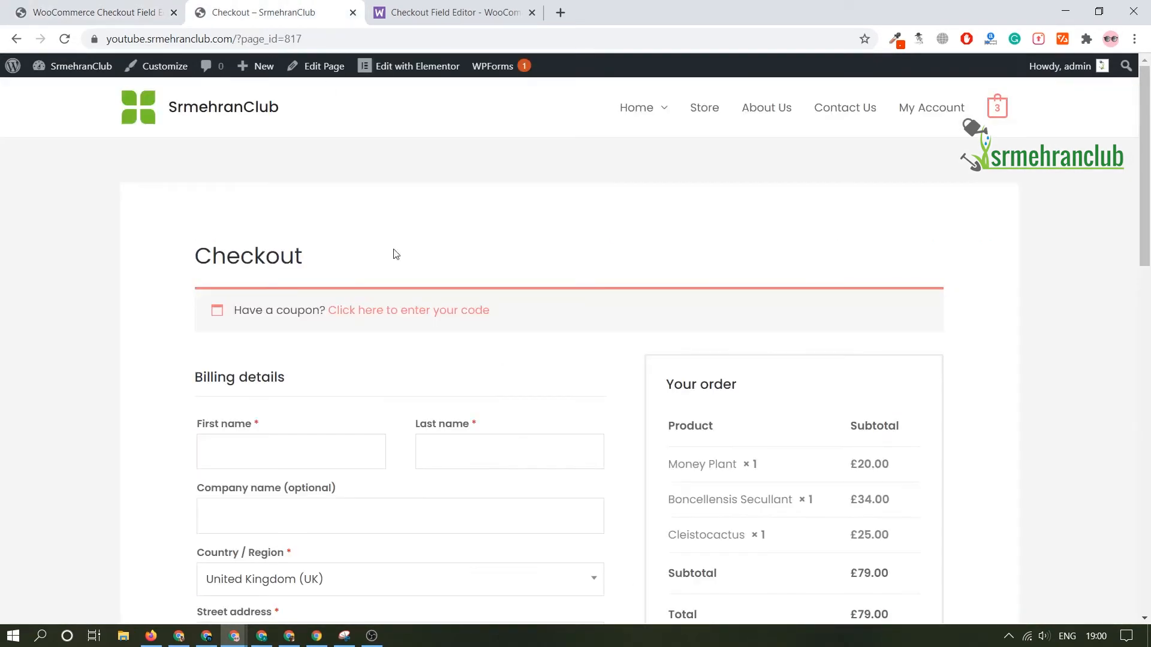
left_click_drag(205, 488, 336, 490)
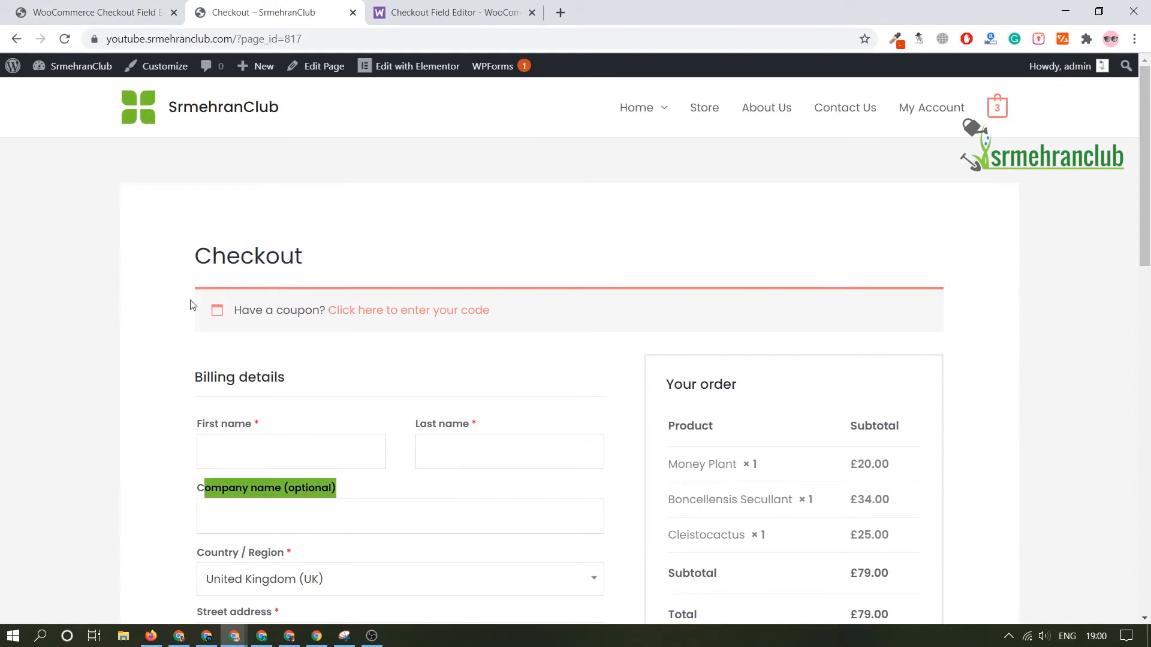
left_click(96, 12)
Step: Disable the billing_company field in the billing fields list and save the changes
left_click(169, 401)
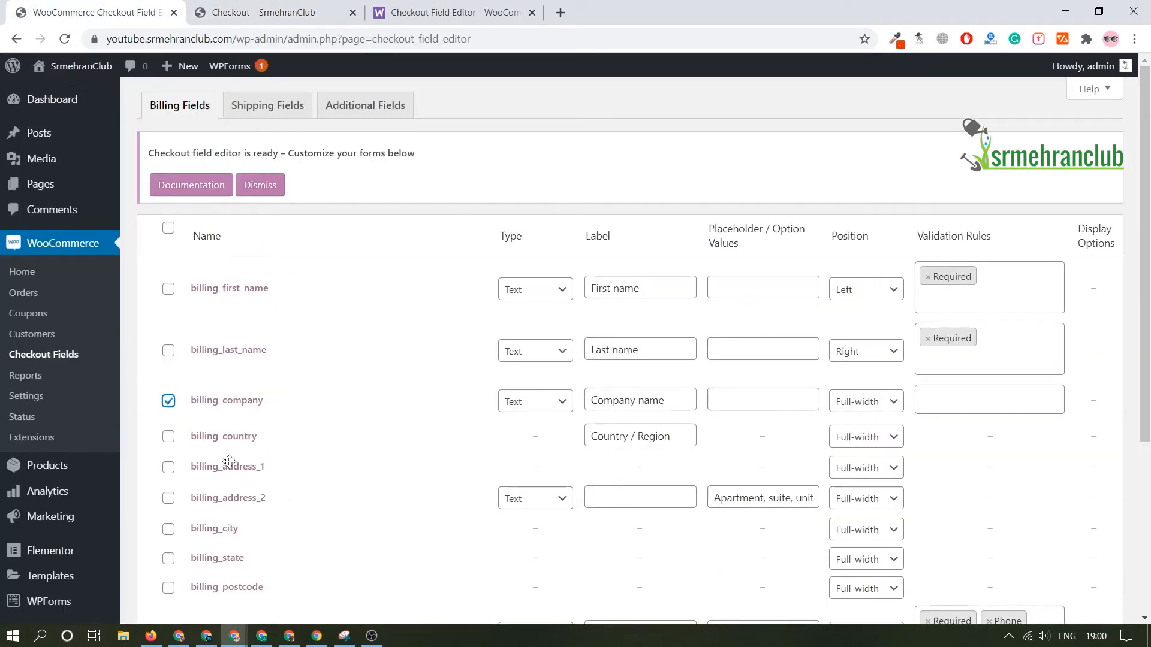
scroll(257, 403, "down", 4)
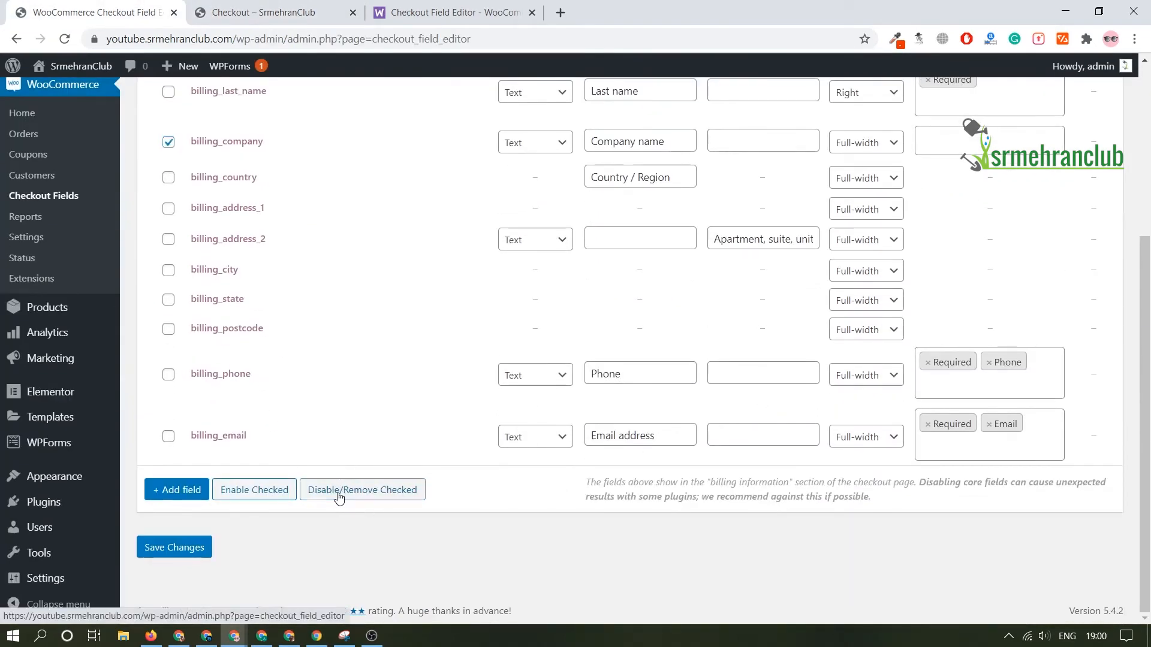
left_click(338, 497)
left_click(172, 548)
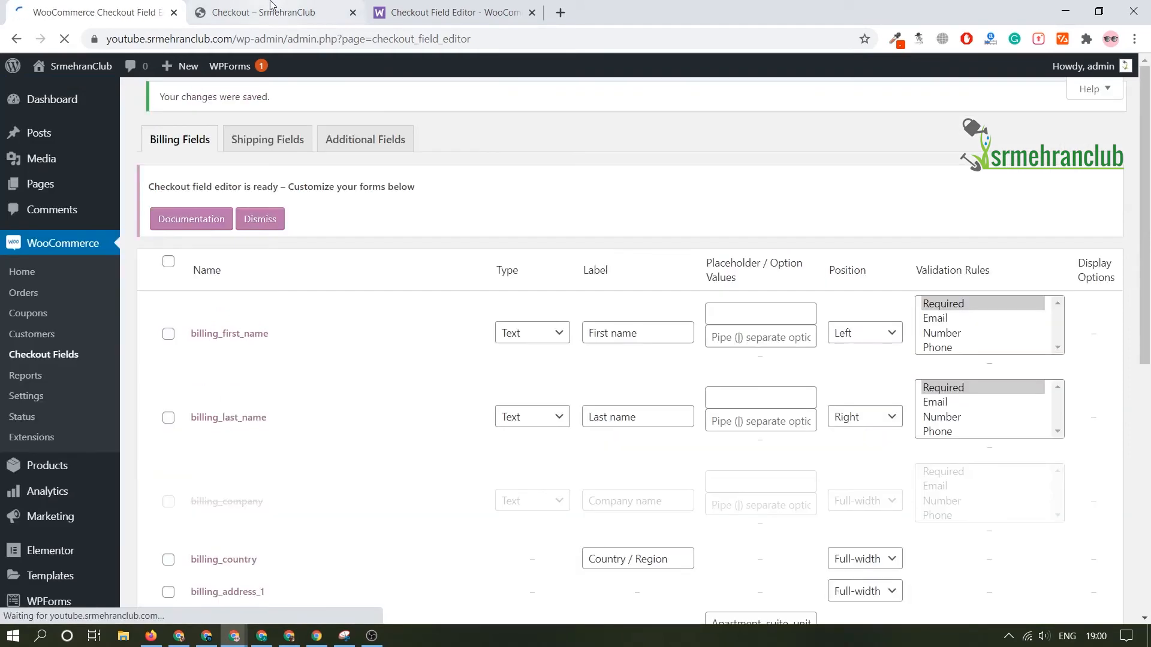
Step: Check the store's checkout page for the company name removal and review the remaining billing fields, including Phone
left_click(269, 12)
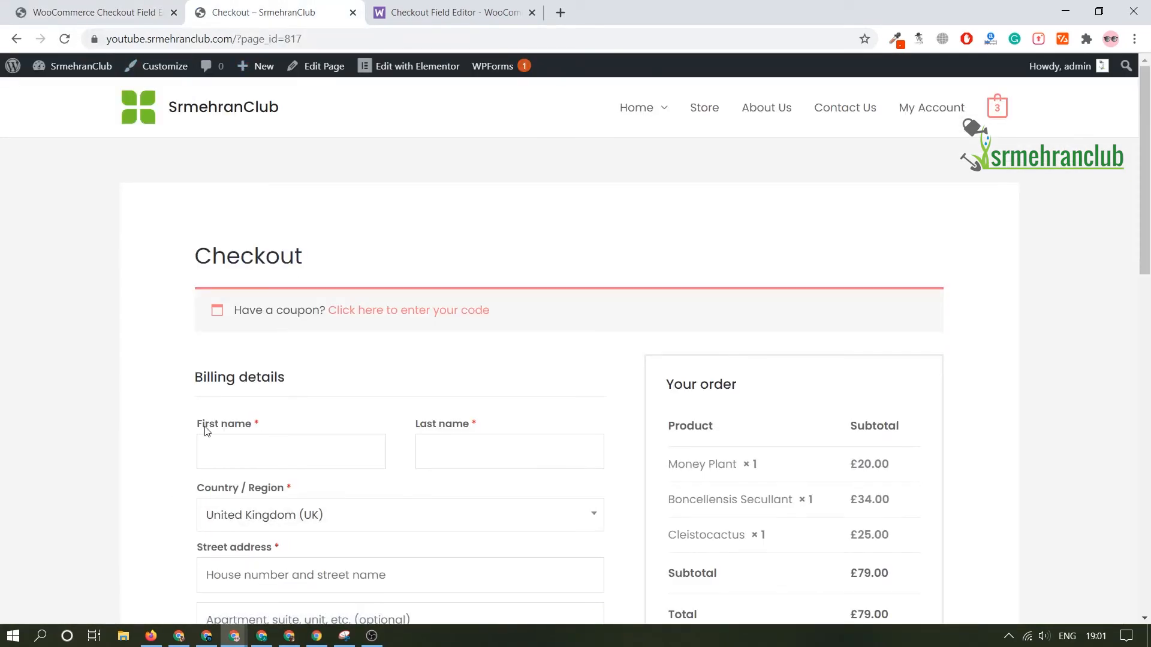
scroll(252, 384, "down", 3)
scroll(293, 406, "down", 3)
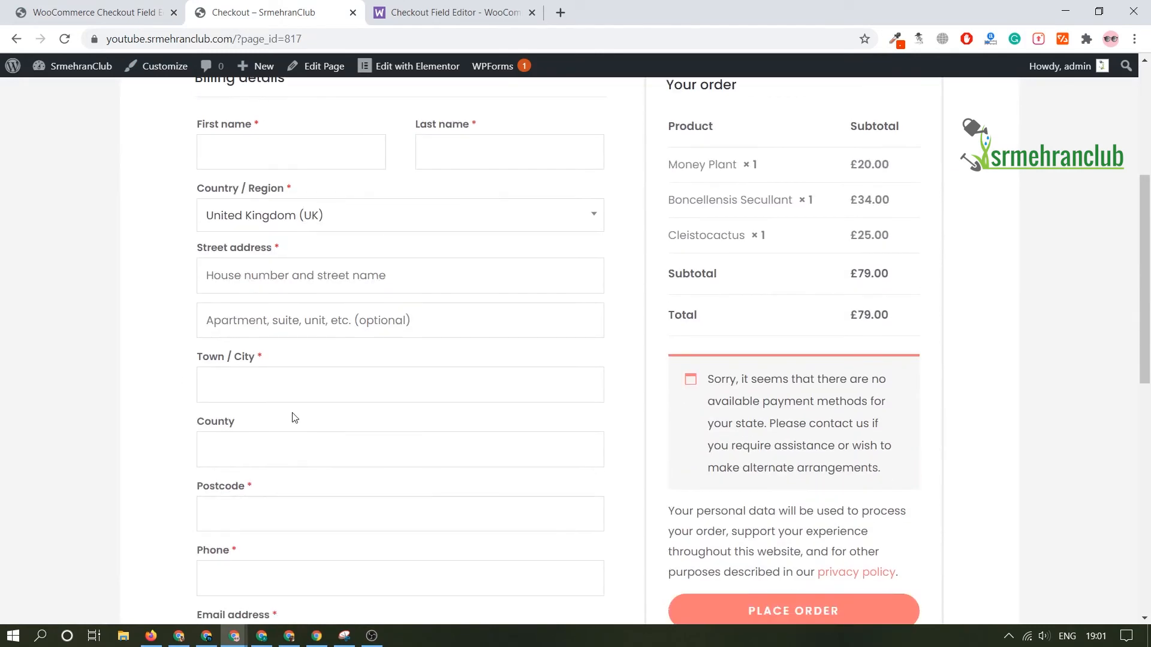
scroll(294, 417, "down", 3)
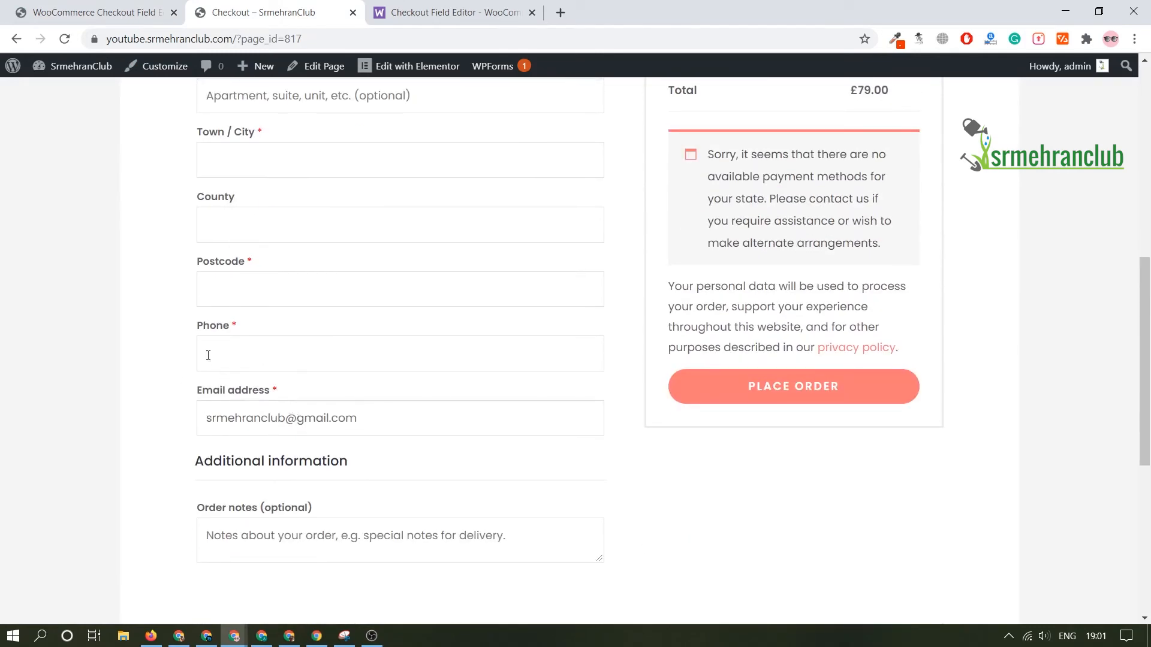
left_click_drag(194, 339, 264, 337)
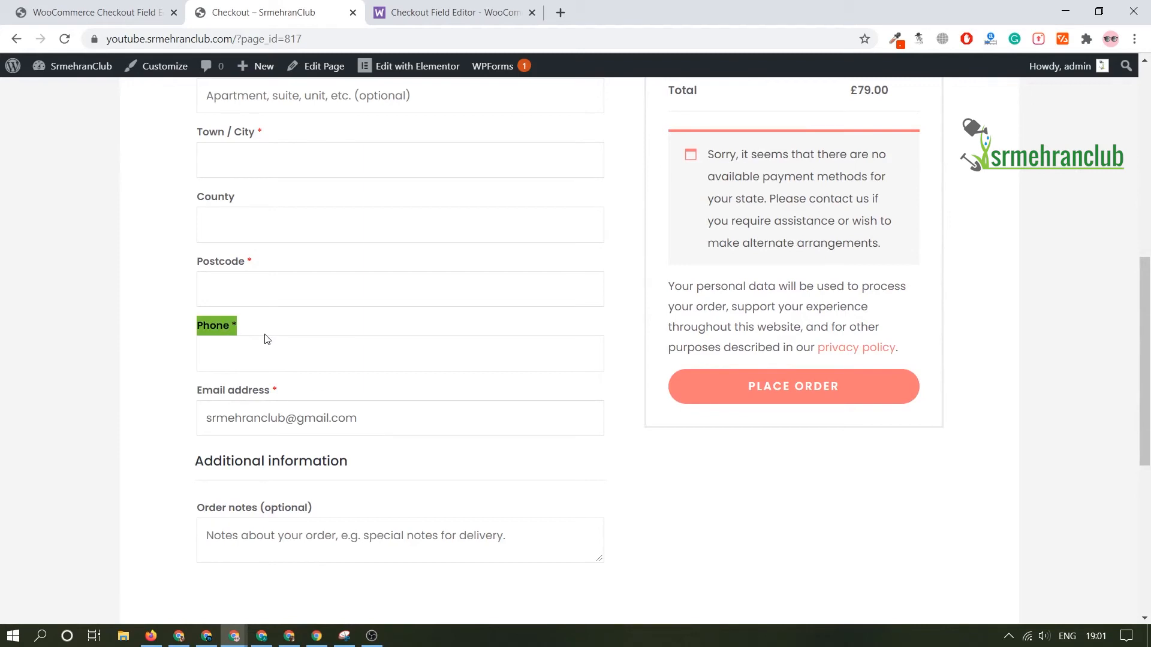
scroll(151, 281, "up", 5)
scroll(198, 309, "down", 3)
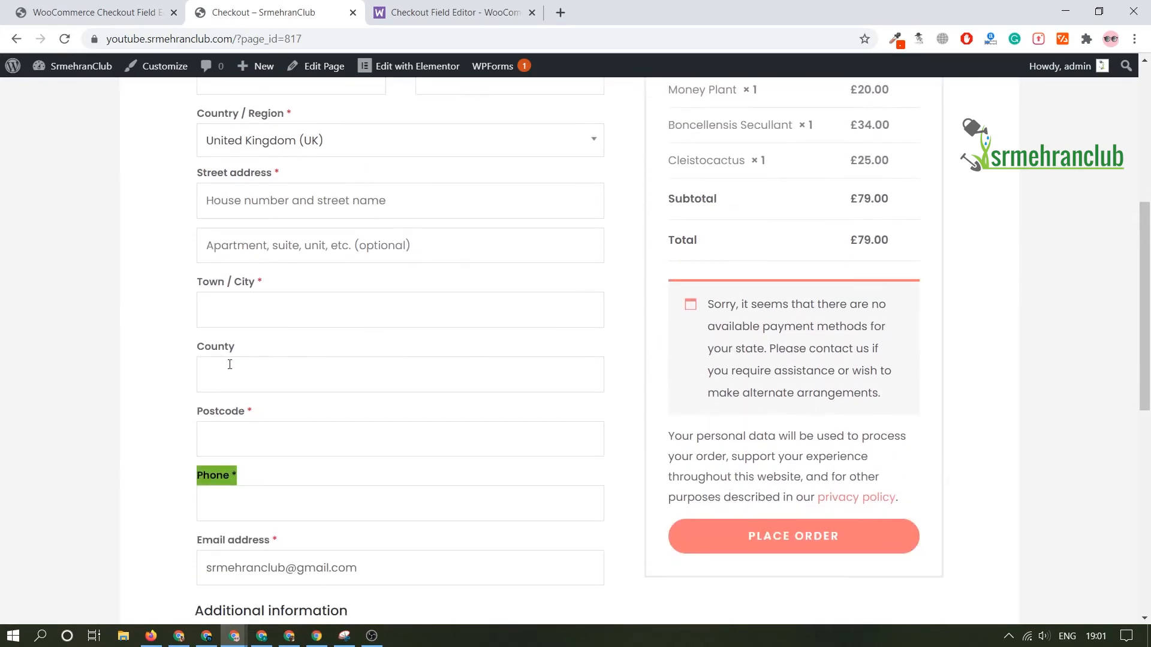
Step: Compare the Country / Region and remaining address fields on the checkout page with the entries in the billing fields list
scroll(230, 365, "up", 3)
left_click_drag(177, 262, 271, 264)
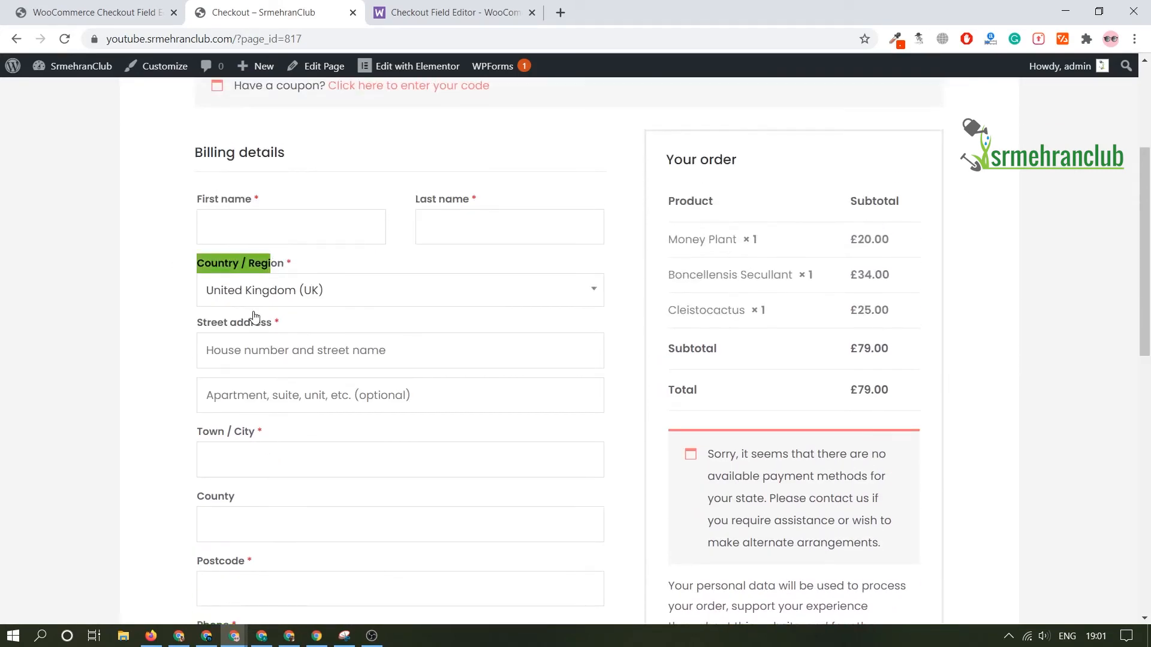
left_click(138, 11)
scroll(334, 352, "down", 3)
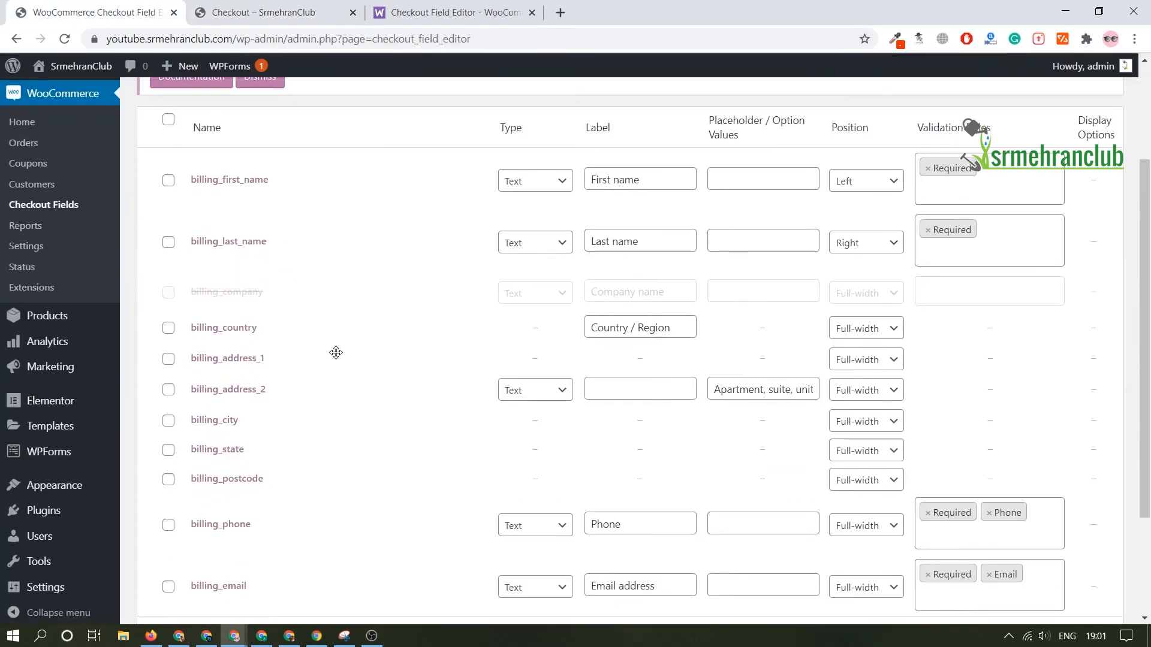
scroll(254, 524, "down", 3)
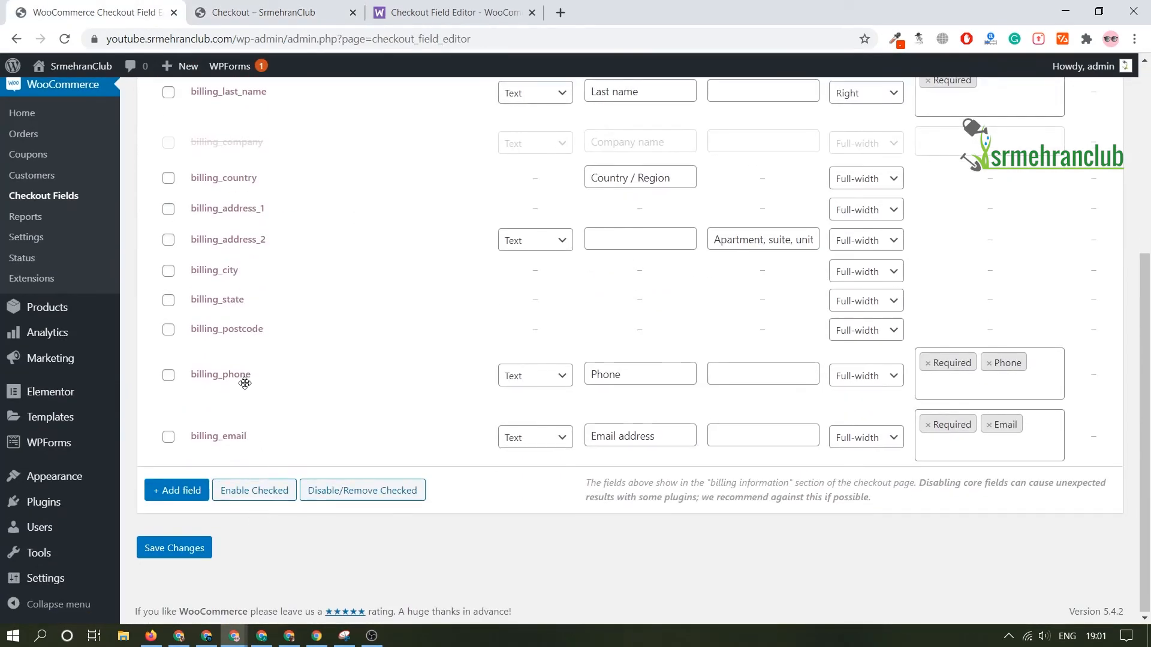
scroll(251, 143, "up", 2)
left_click(255, 8)
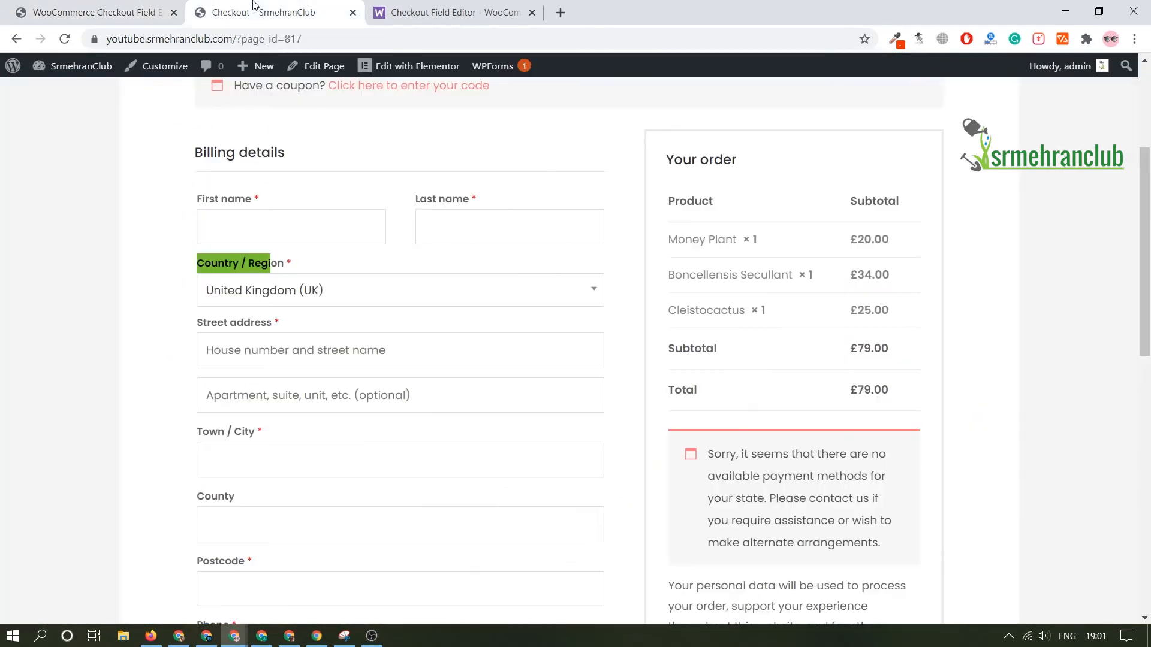
scroll(228, 508, "down", 1)
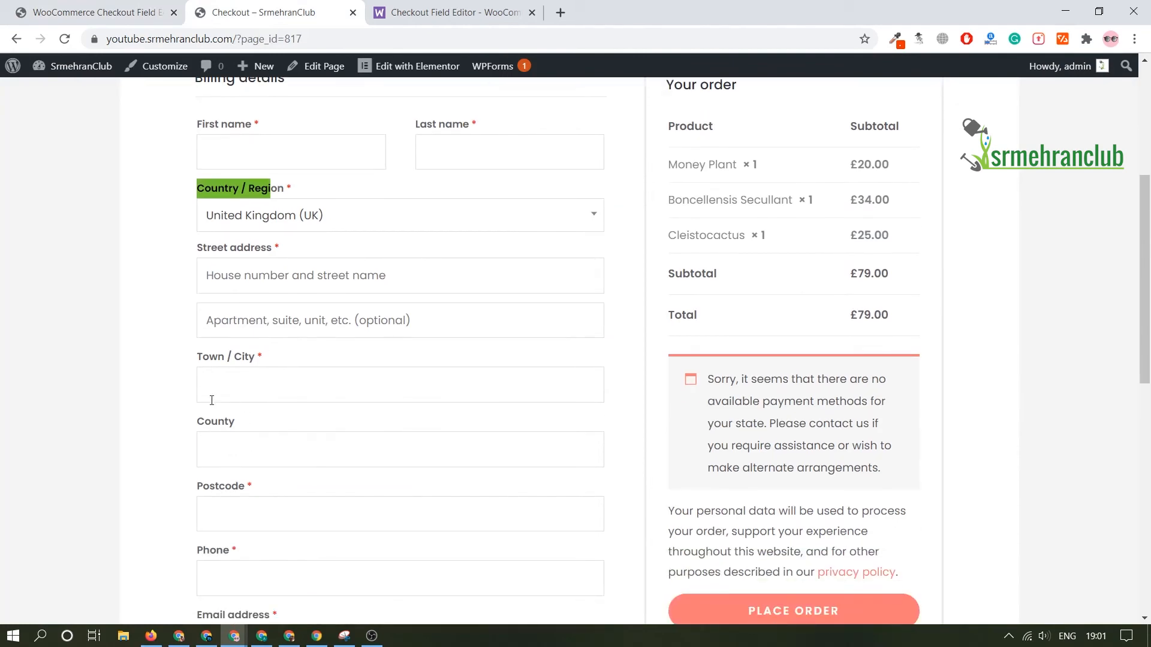
left_click(90, 12)
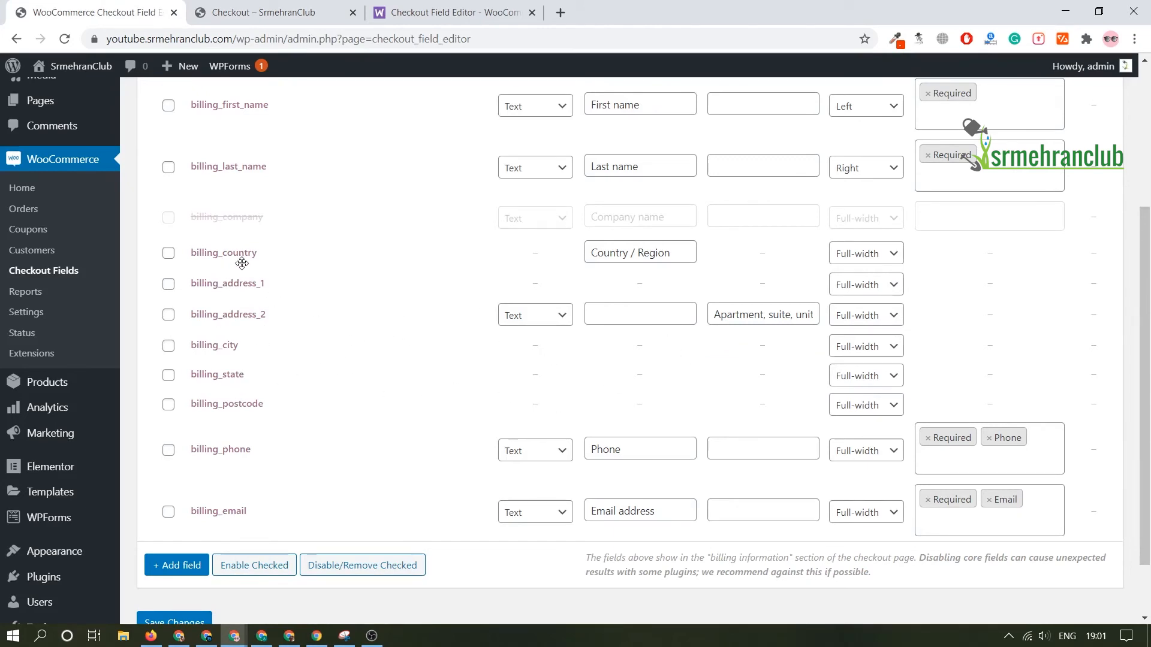
Step: Disable the billing_country field, save the changes, and reload the store's checkout page to check them
left_click(169, 254)
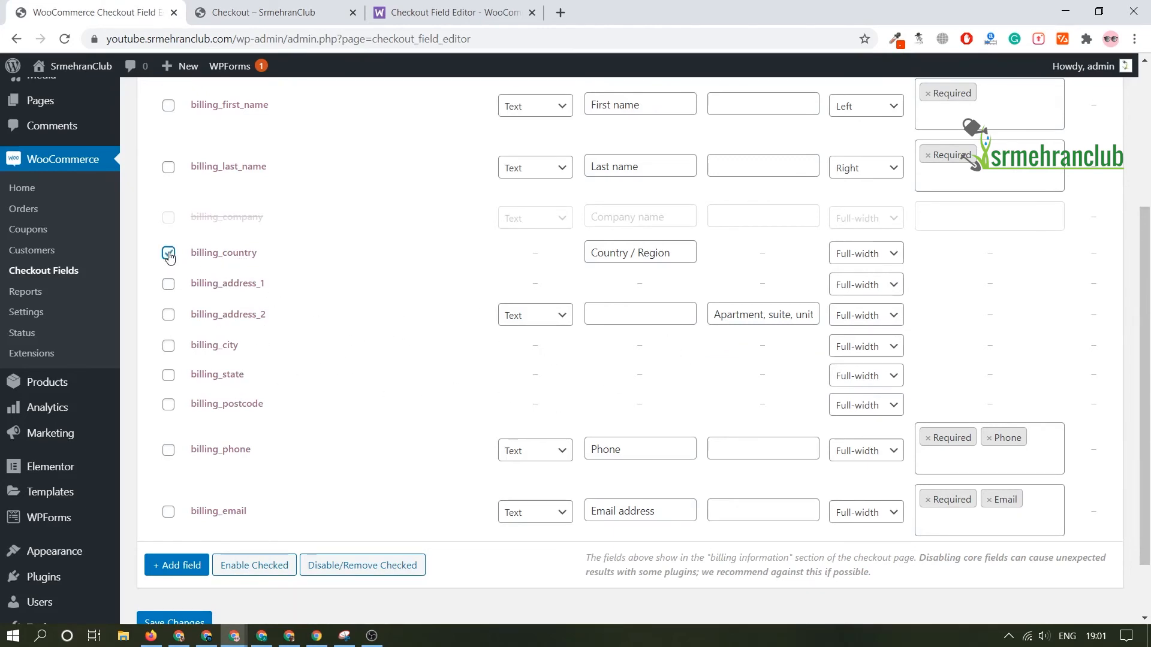
left_click(379, 564)
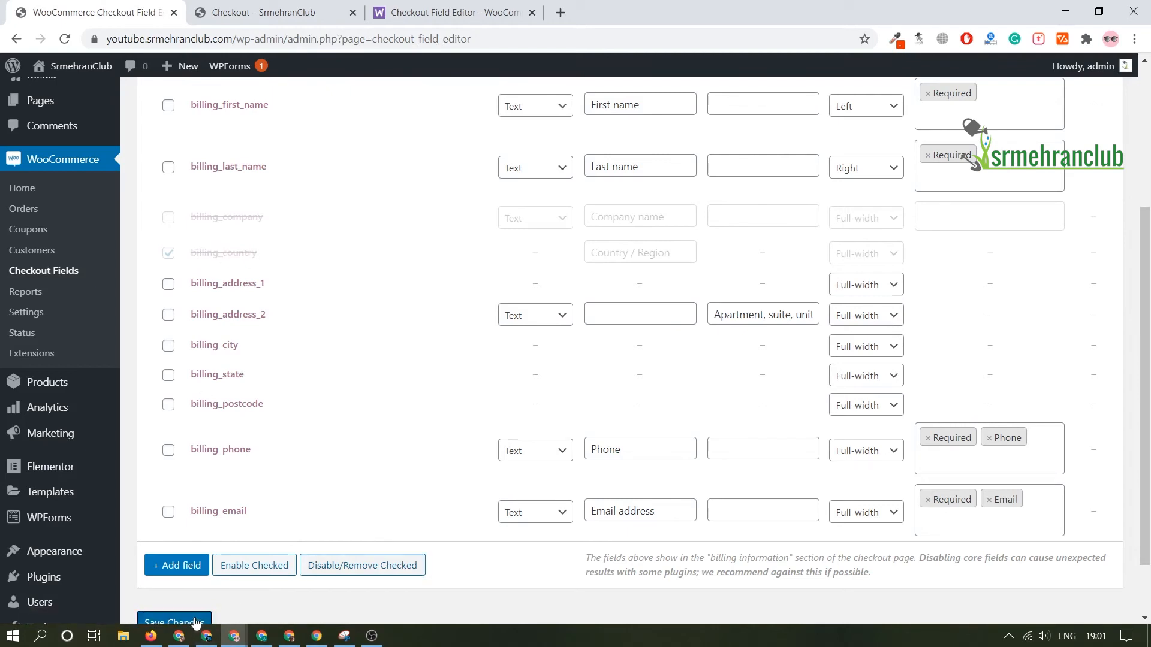
left_click(174, 622)
left_click(268, 12)
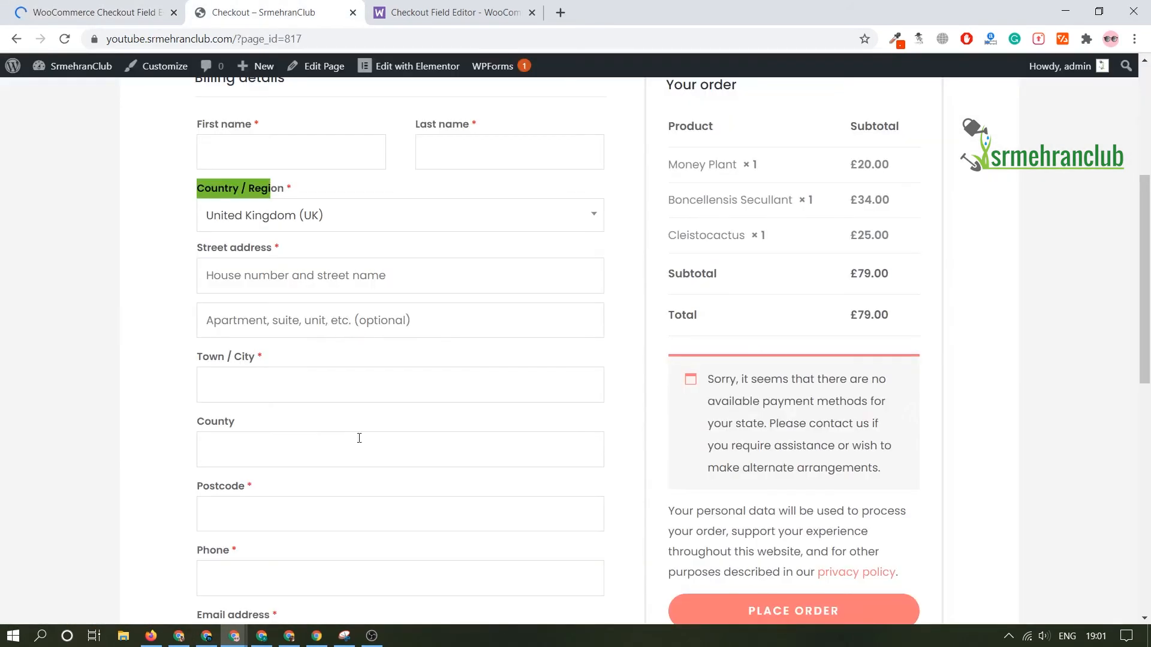
left_click(64, 39)
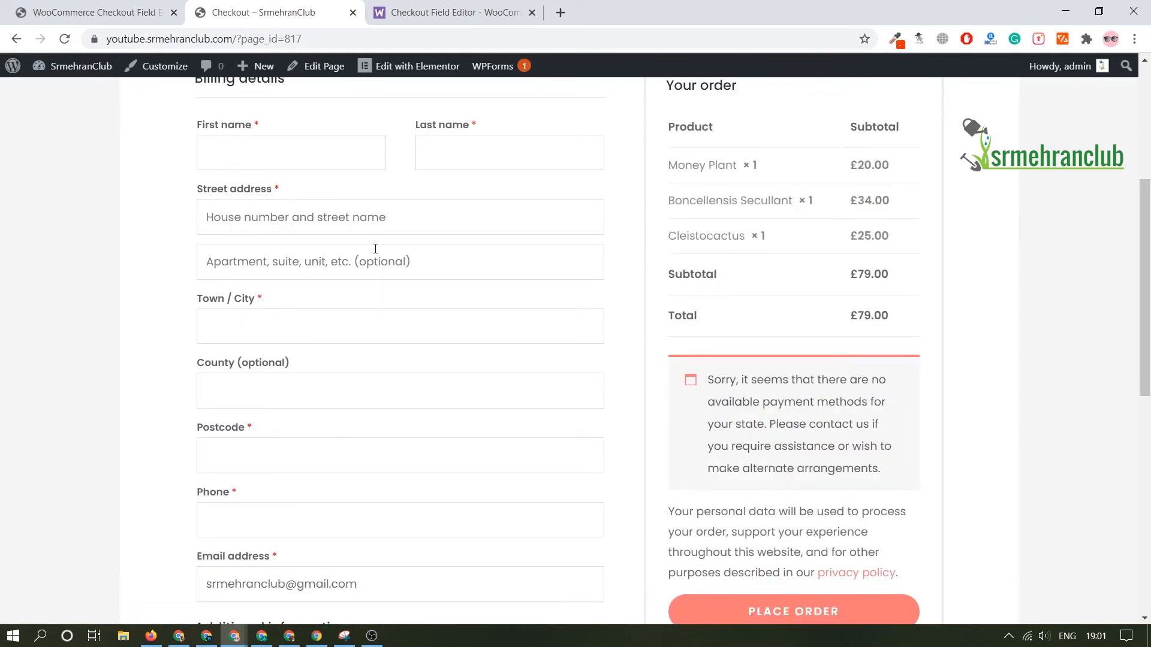
Step: Add a new text field to the billing fields, with "Social Link" as both its name and its label
left_click(140, 7)
scroll(408, 279, "down", 5)
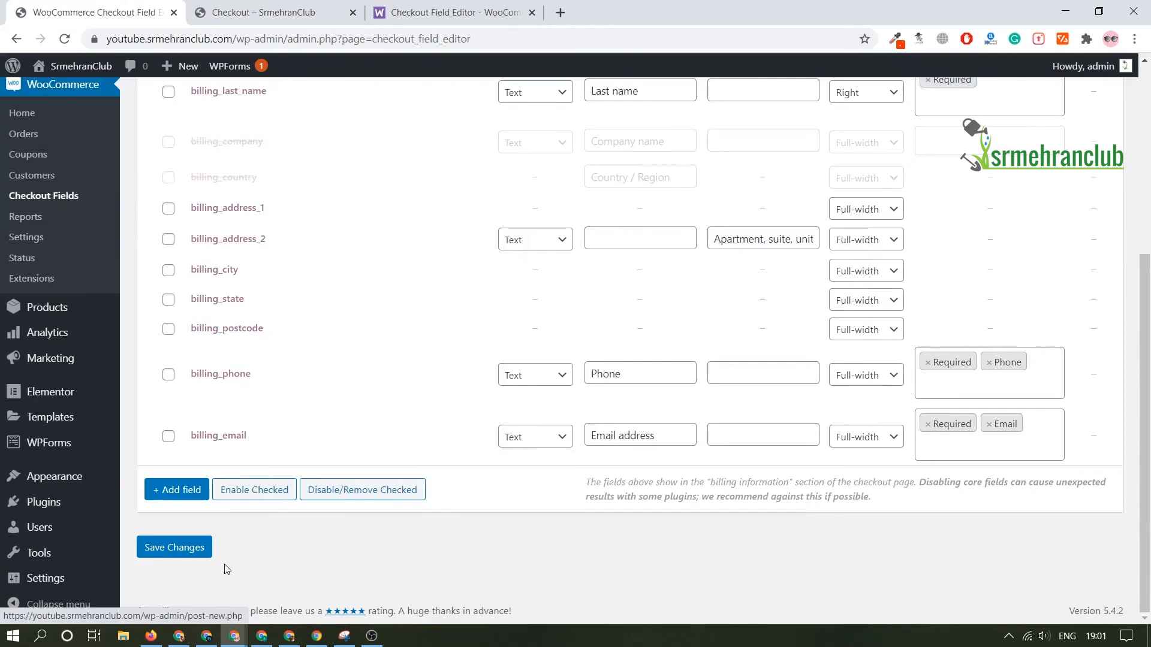
left_click(188, 496)
left_click(217, 446)
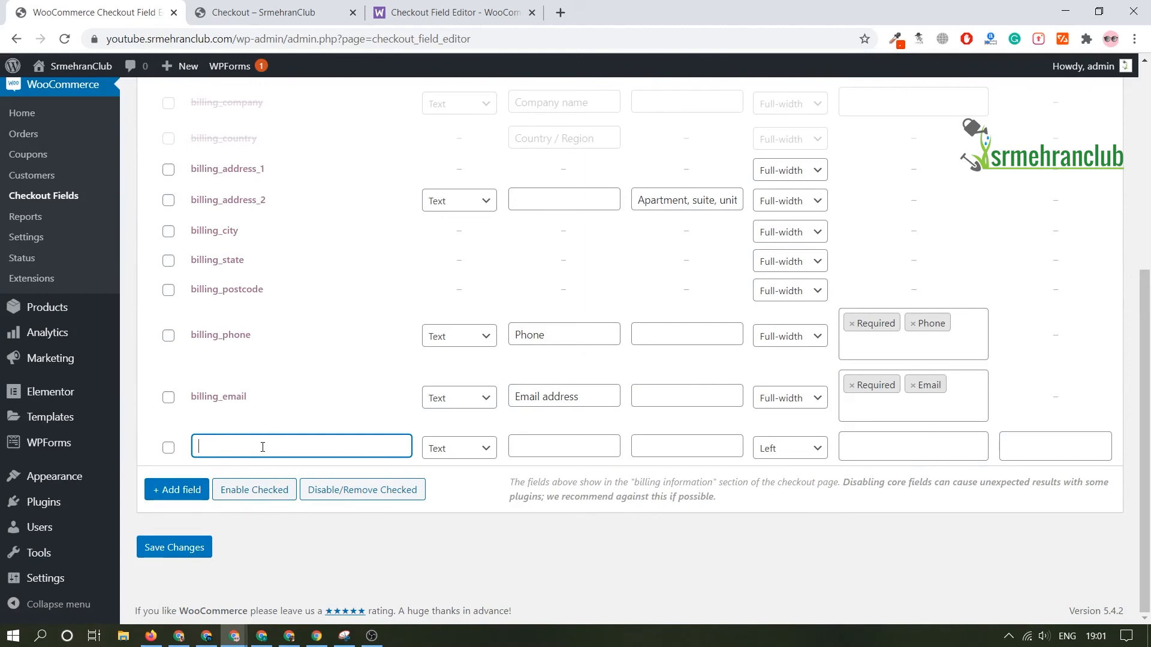
key("ctrl+Tab")
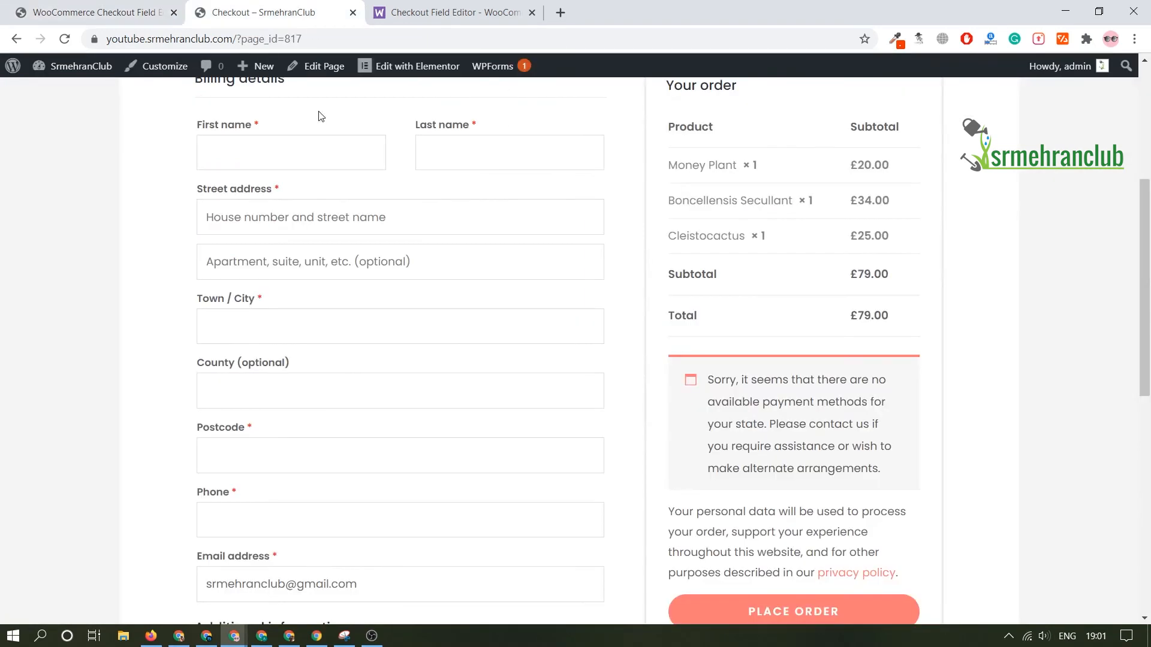
key("ctrl+shift+Tab")
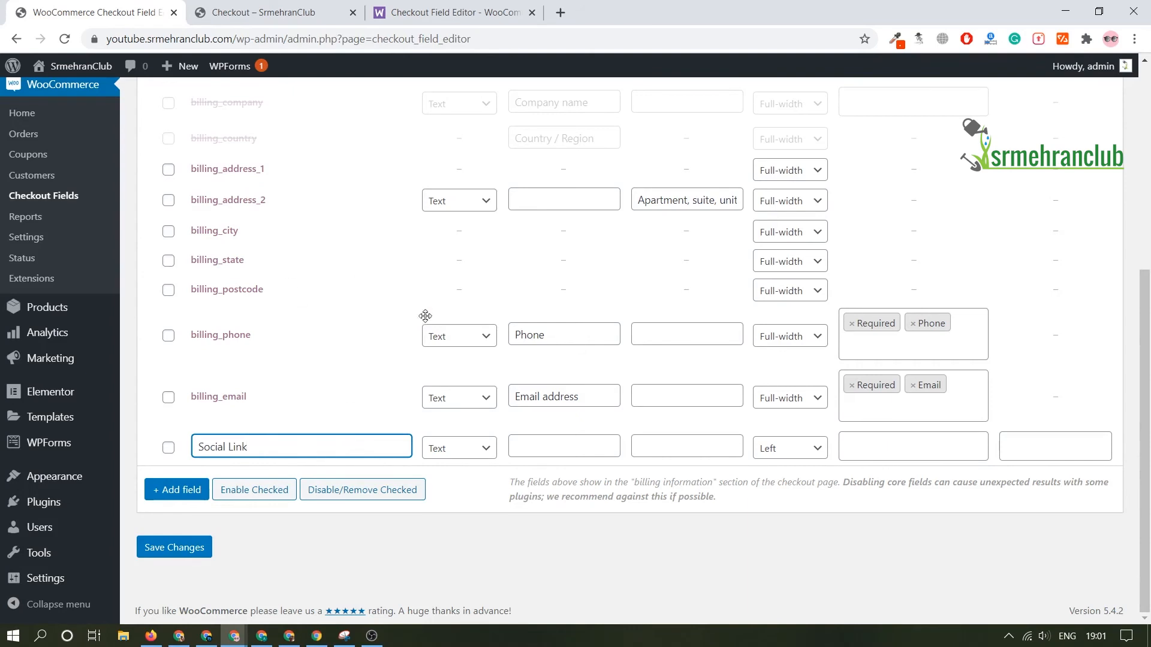
key("ctrl+a")
key("ctrl+c")
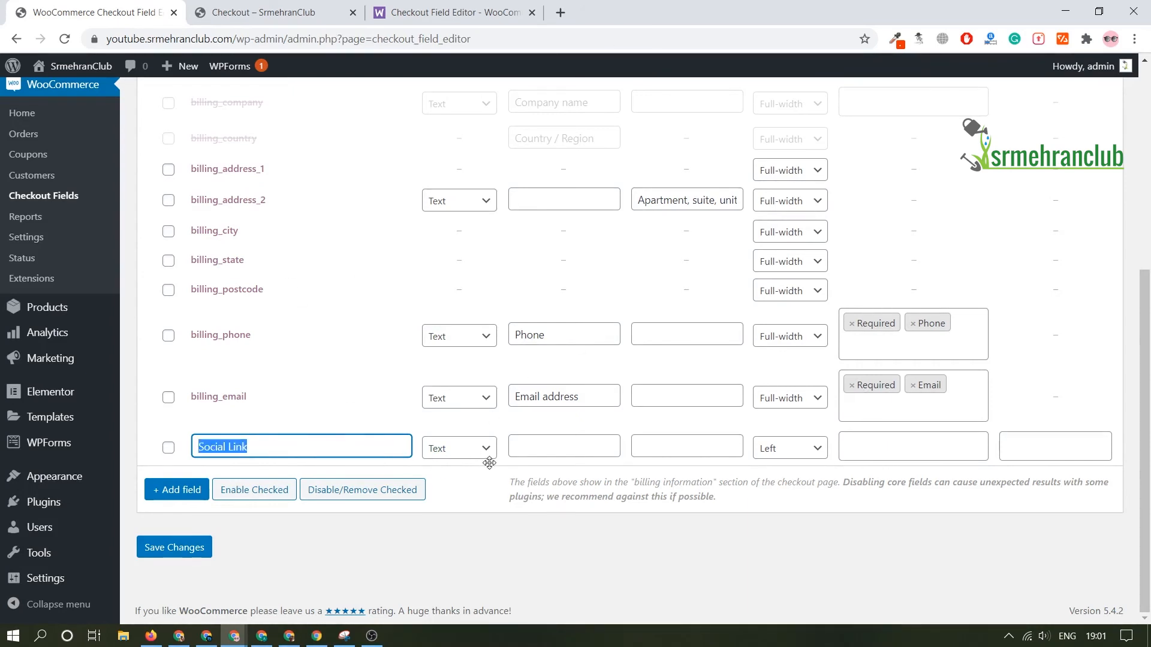
left_click(561, 449)
key("ctrl+v")
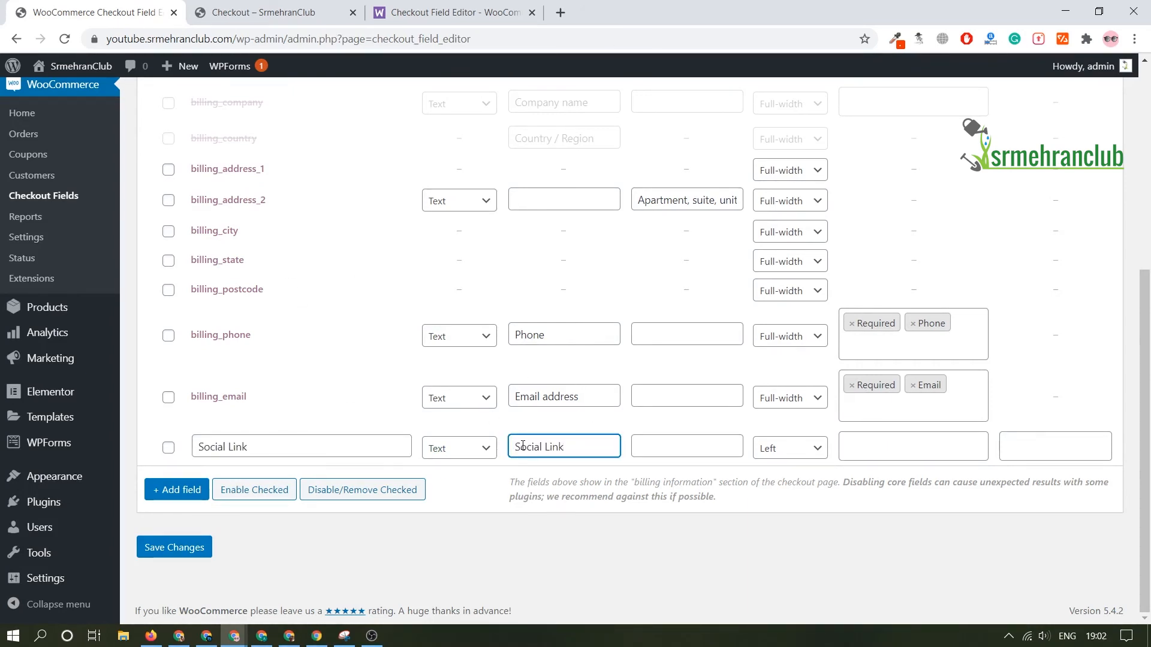
Step: Set the Social Link field's position to Full-width, give it the Required validation rule, and save the changes
left_click(320, 9)
scroll(381, 462, "down", 6)
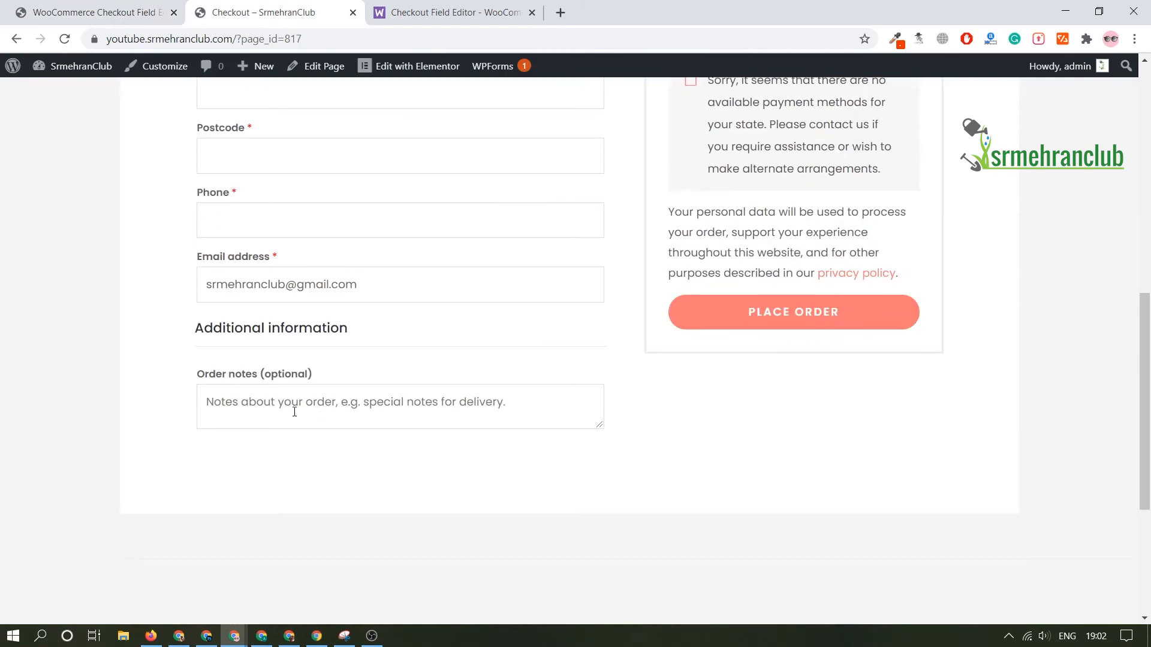
left_click(34, 7)
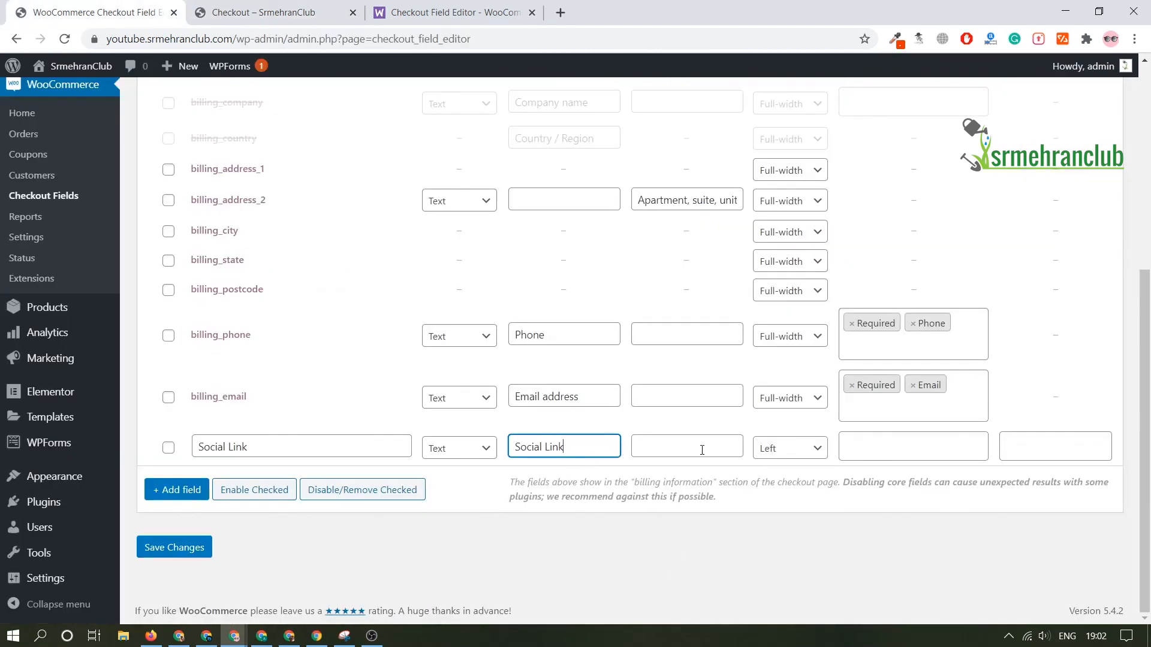
left_click(667, 448)
left_click(817, 456)
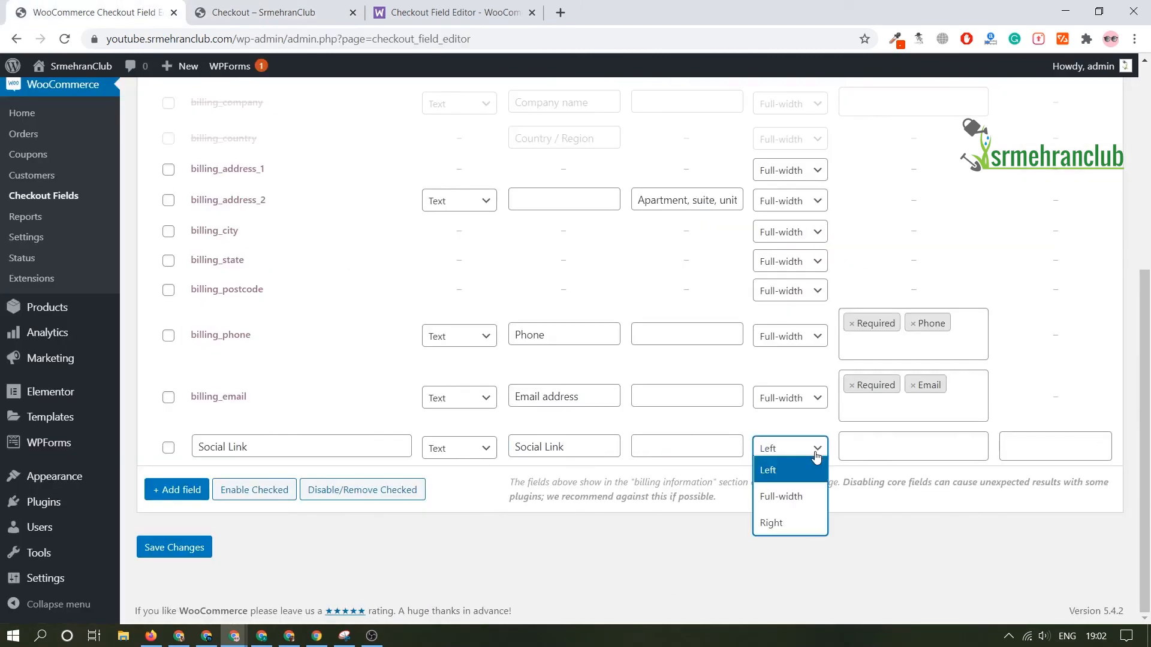
left_click(793, 502)
left_click(865, 447)
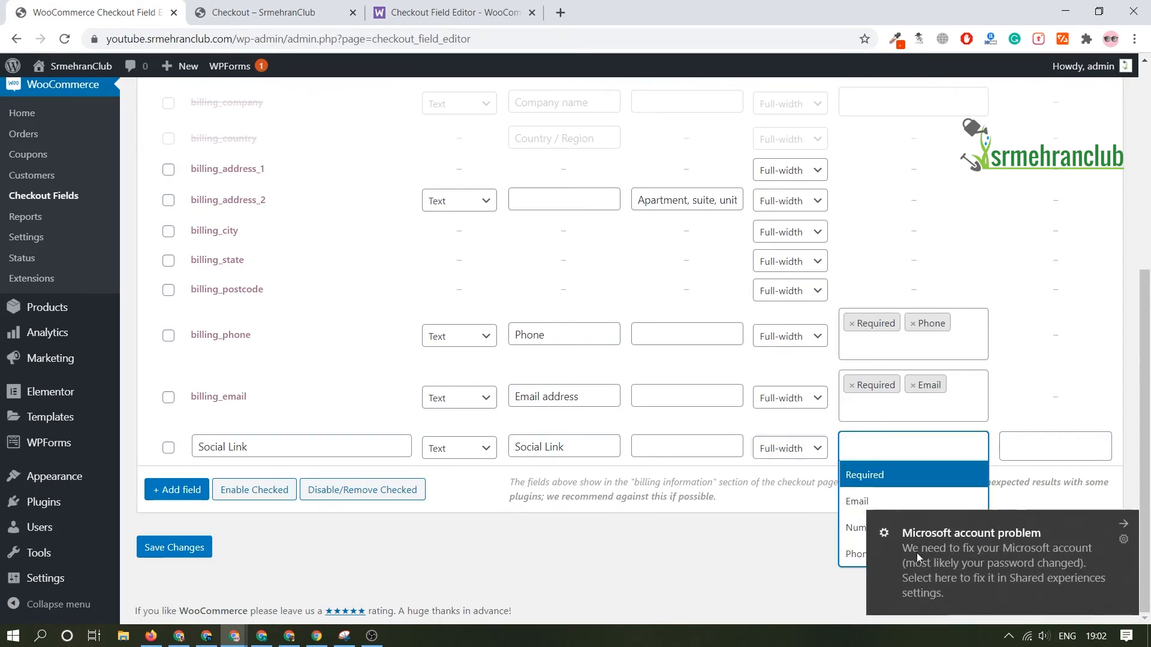
left_click(908, 487)
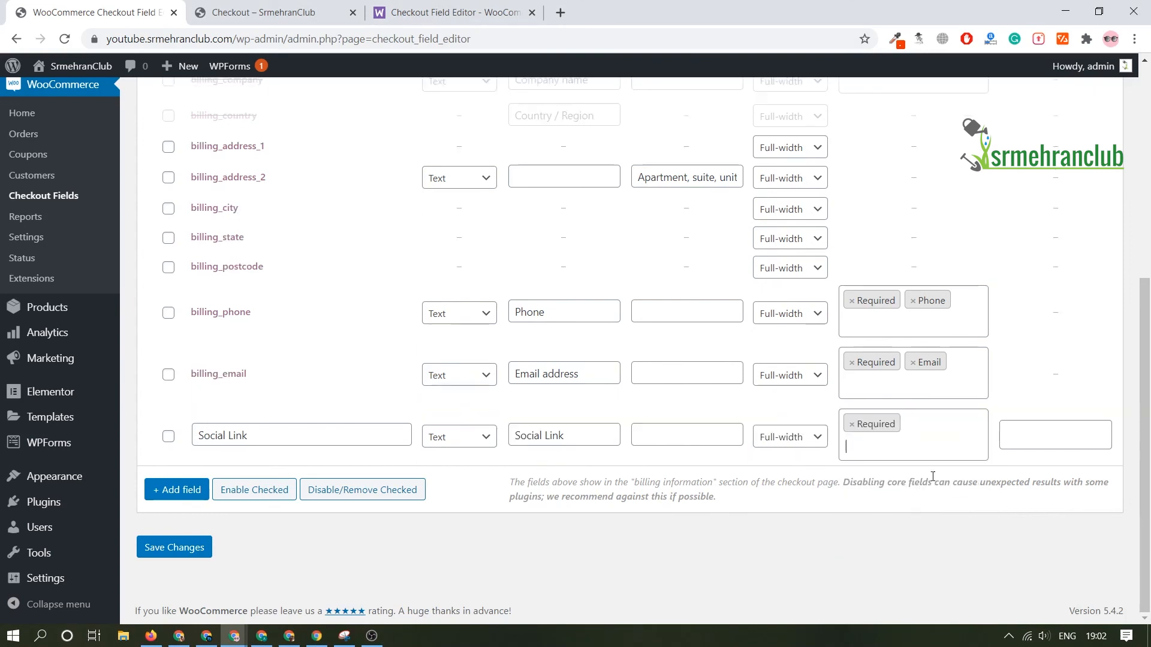
left_click(201, 547)
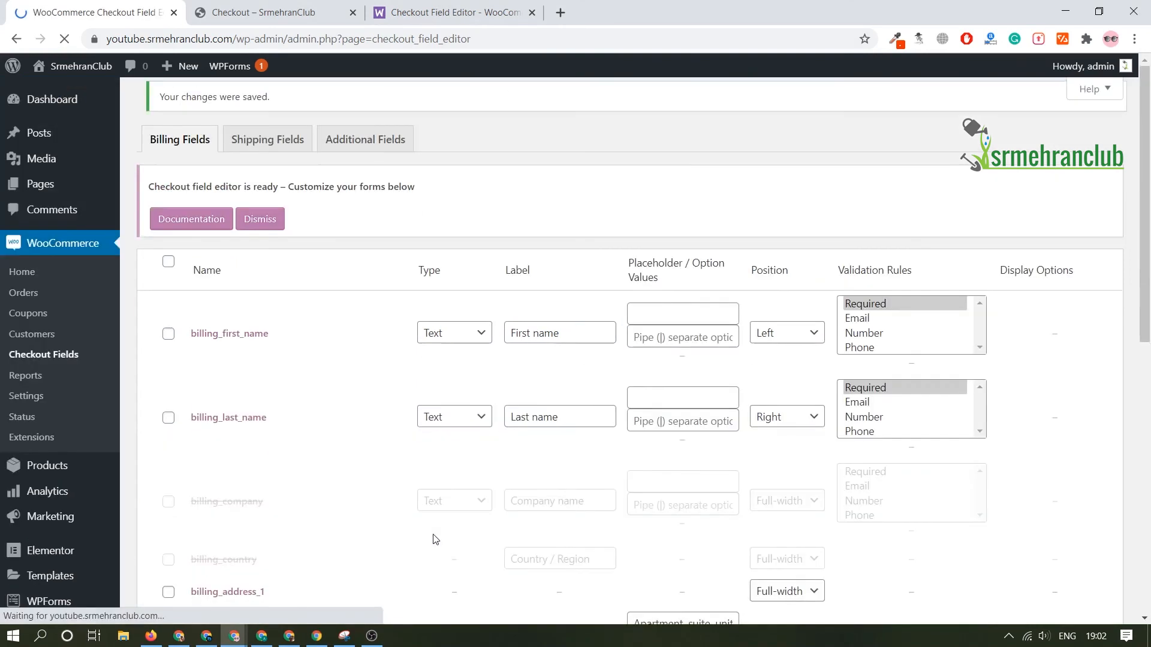
Step: Reload the checkout page and check the Social Link field in the billing details
key("ctrl+Tab")
key("F5")
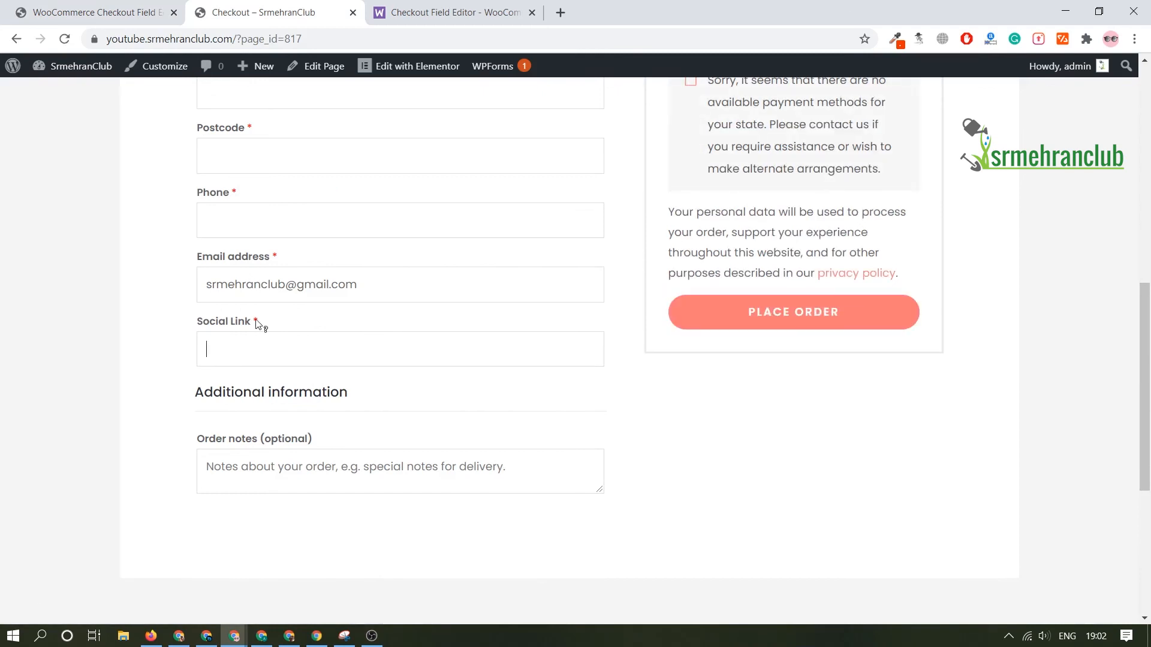
left_click_drag(256, 324, 202, 308)
left_click(178, 334)
Step: Change the label of the social-link billing field to "FB Link" and save the changes
left_click(89, 12)
scroll(561, 528, "down", 5)
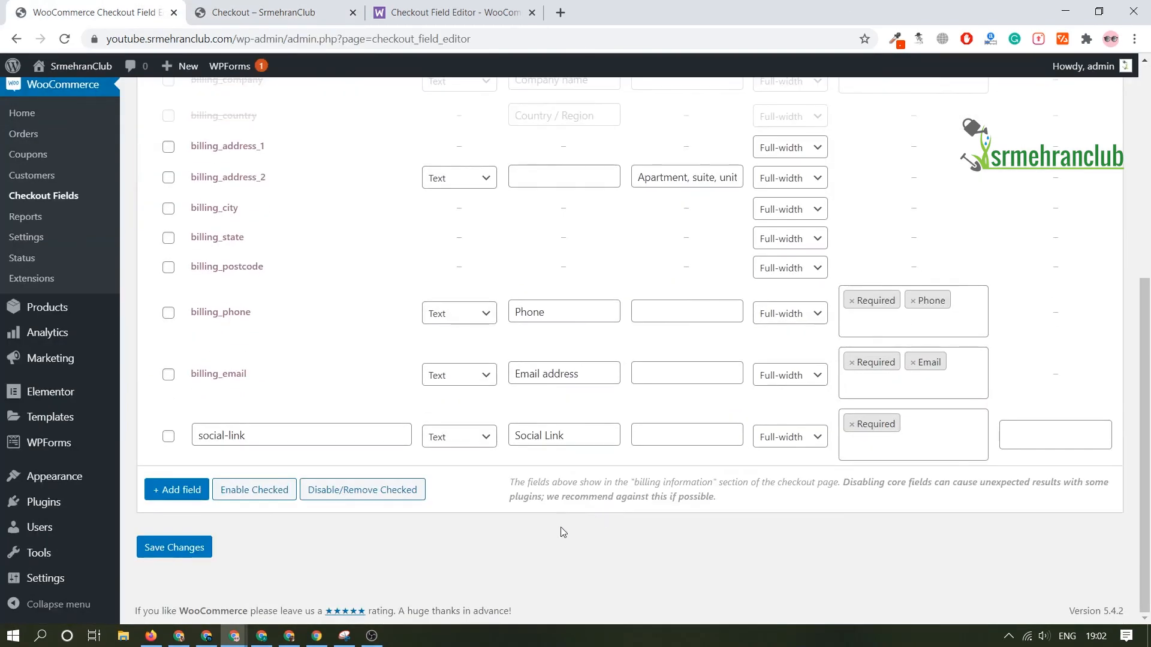
double_click(524, 442)
type("FB")
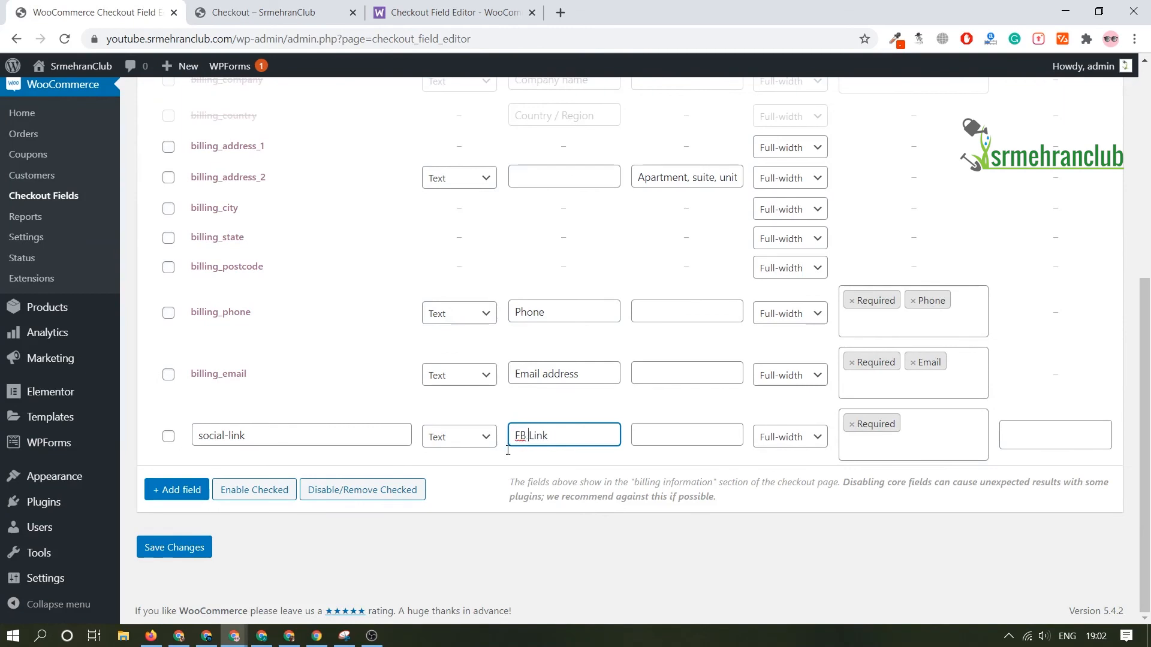
left_click(200, 550)
Step: Reload the checkout page and check the renamed FB Link field along with the rest of the billing form
left_click(289, 12)
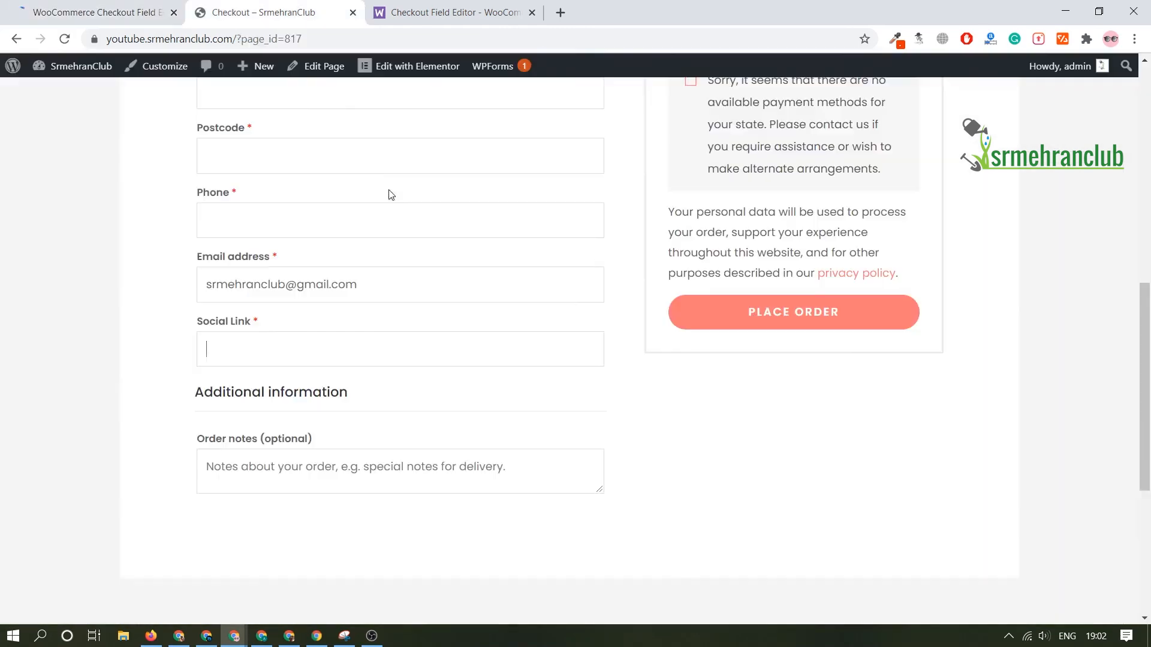
scroll(486, 234, "down", 1)
key("F5")
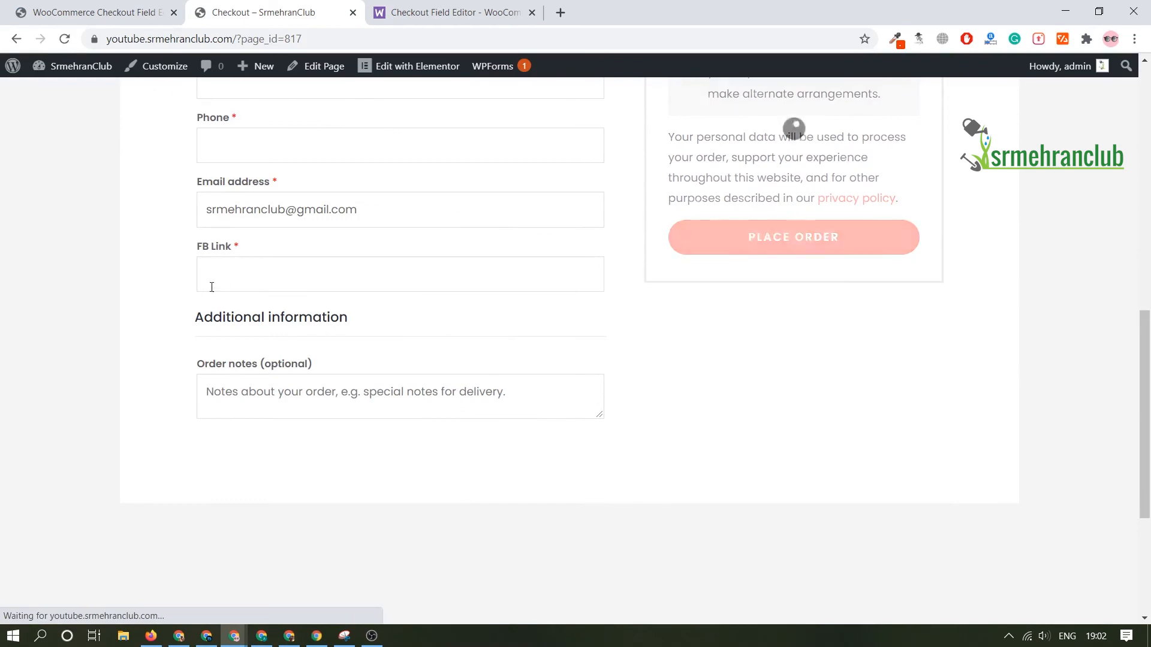
scroll(264, 320, "up", 4)
scroll(264, 321, "down", 1)
scroll(282, 311, "up", 6)
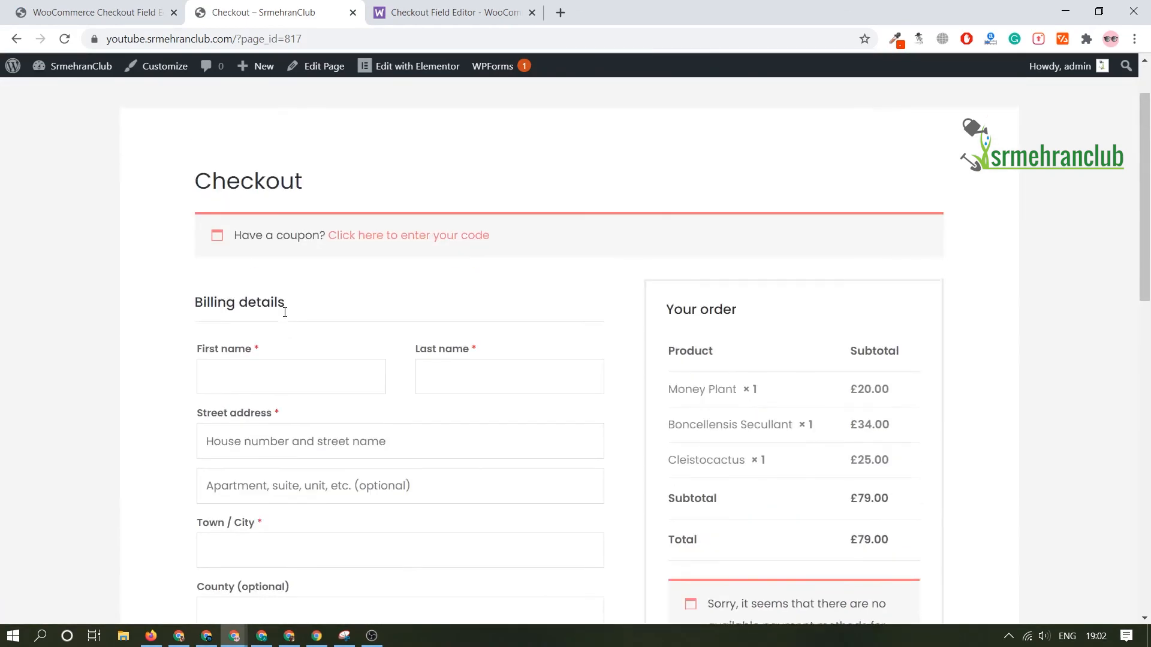